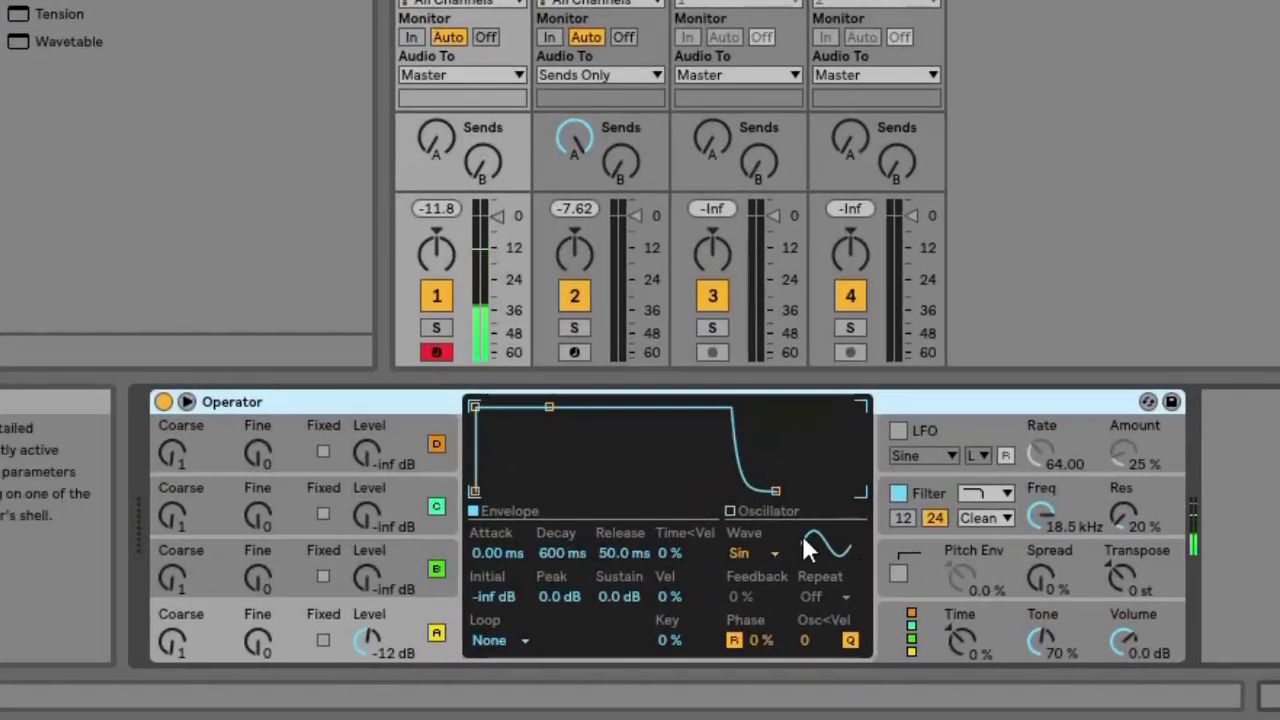
# Step: Set oscillator A's waveform to NoL and its coarse tuning to 2, with its envelope displayed
pyautogui.click(768, 552)
pyautogui.click(767, 489)
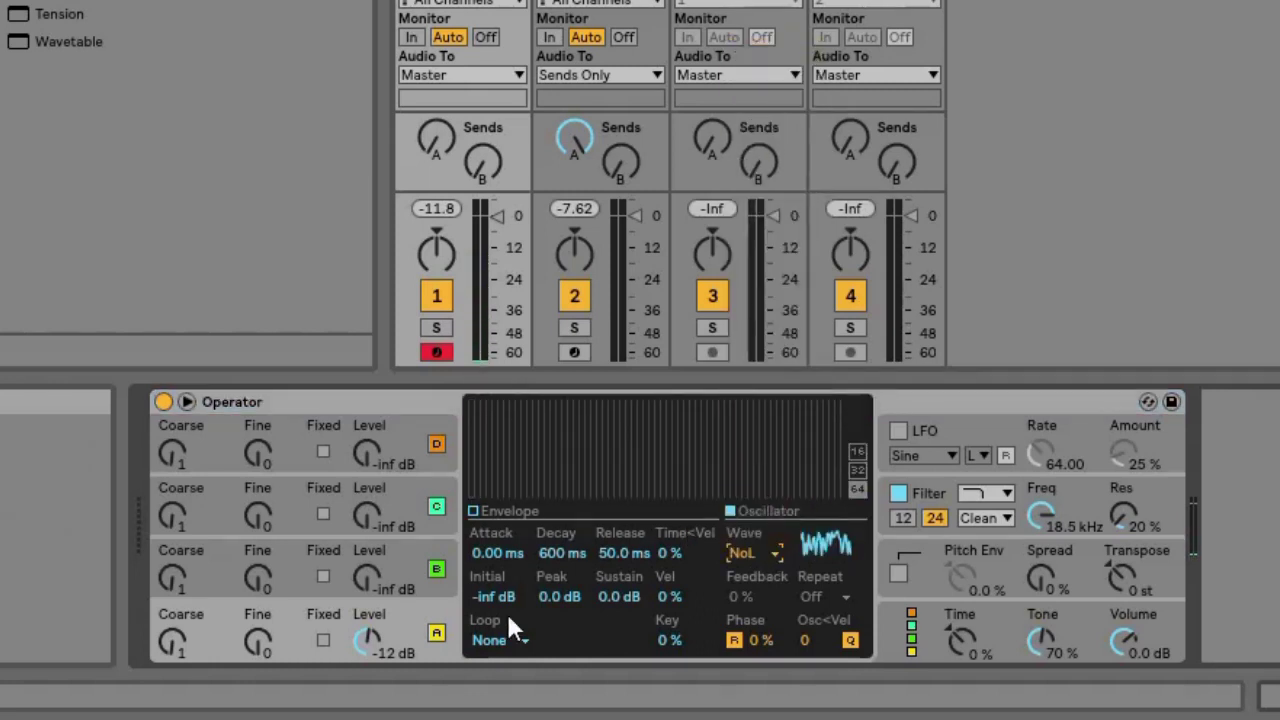
pyautogui.click(472, 510)
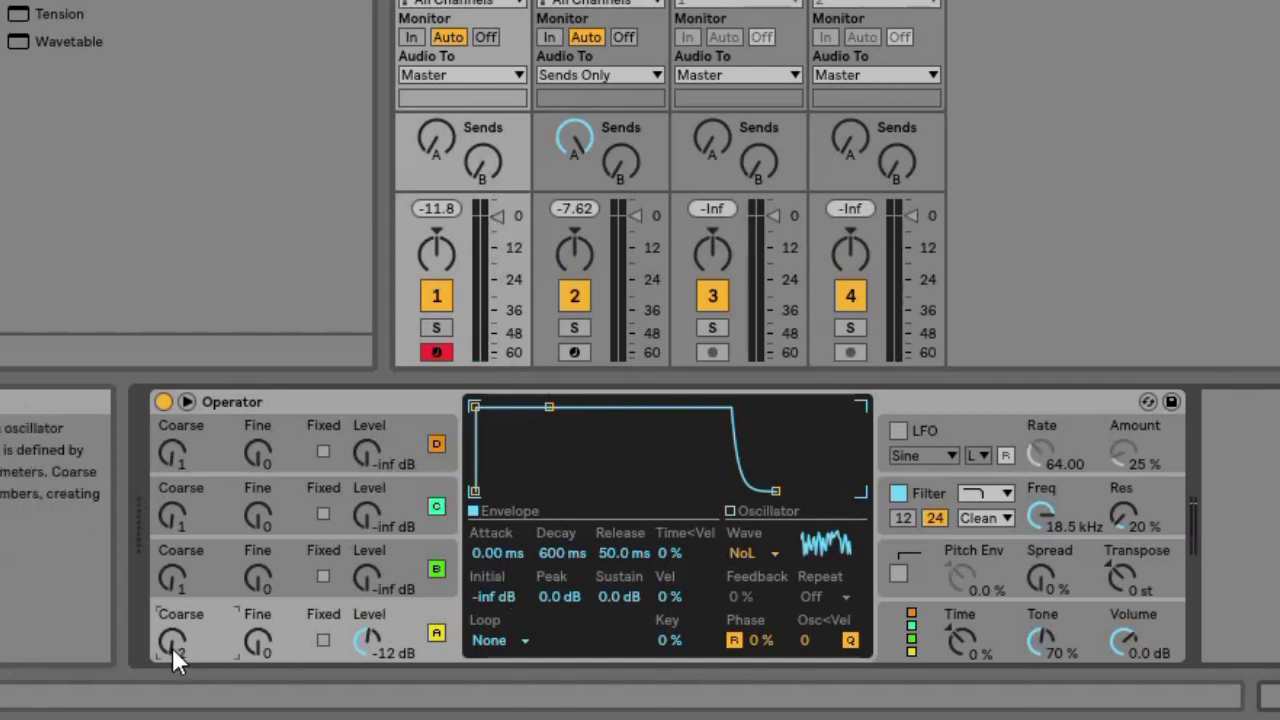
# Step: Shape oscillator A's envelope with attack 946 ms, decay 13.9 s, release 4.18 s and sustain -inf dB
pyautogui.moveTo(483, 559)
pyautogui.mouseDown()
pyautogui.moveTo(483, 540)
pyautogui.moveTo(481, 557)
pyautogui.mouseUp()
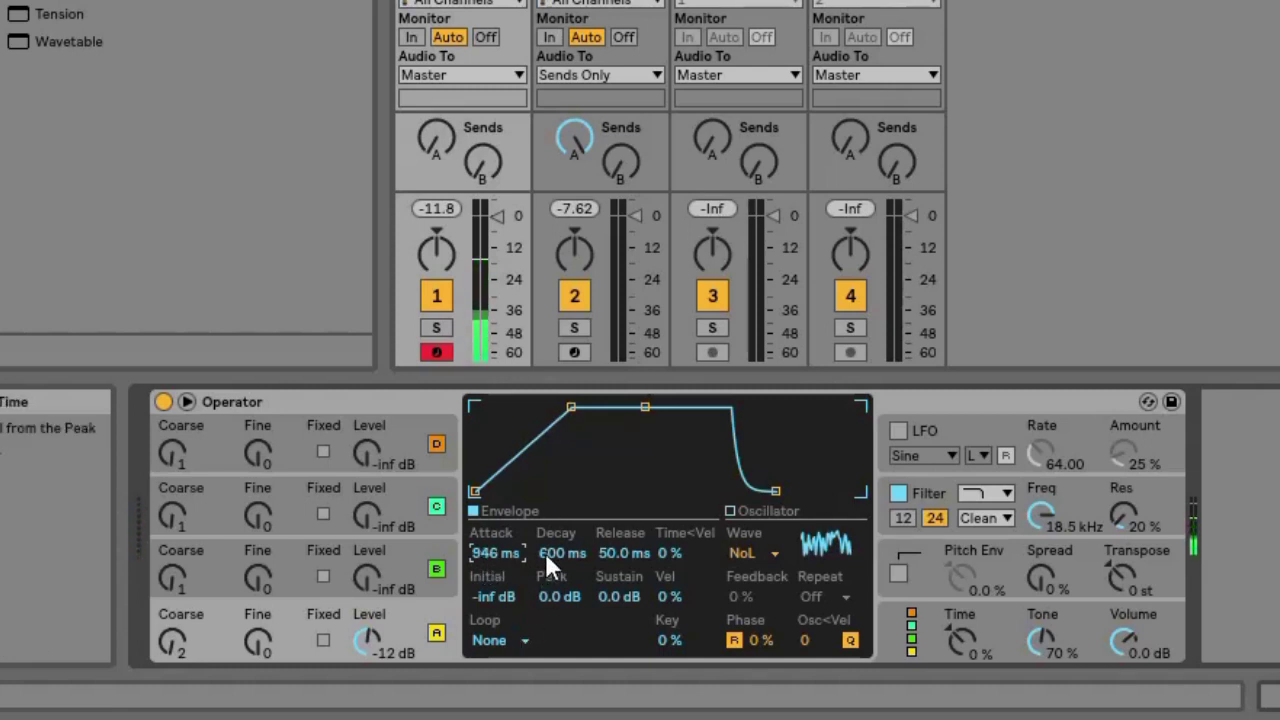
pyautogui.moveTo(545, 552); pyautogui.dragTo(545, 552)
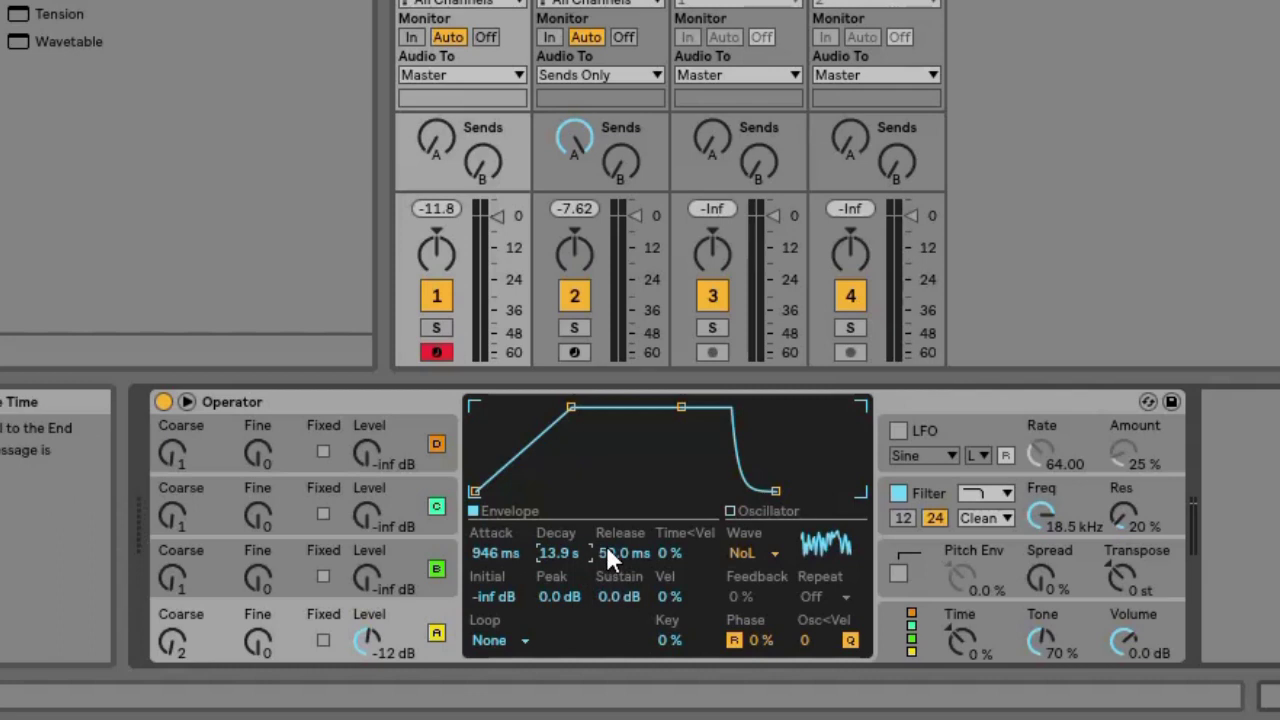
pyautogui.moveTo(605, 552); pyautogui.dragTo(606, 548)
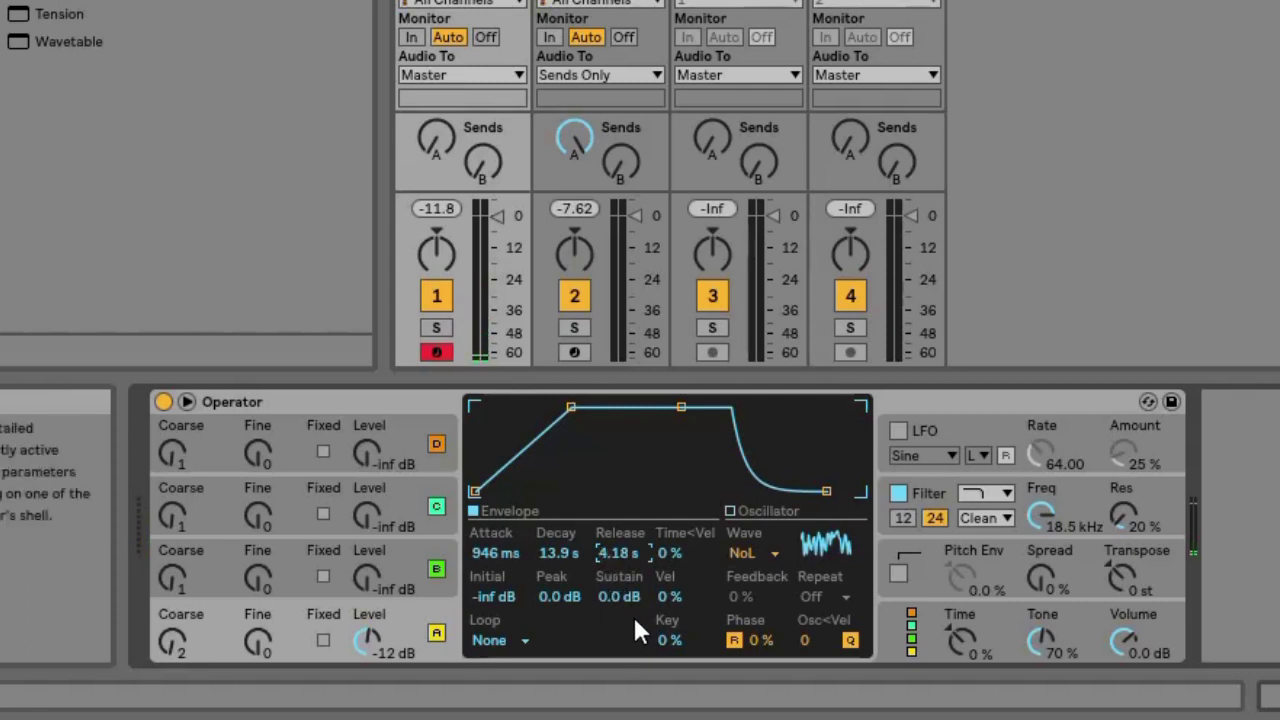
pyautogui.moveTo(623, 598); pyautogui.dragTo(618, 592)
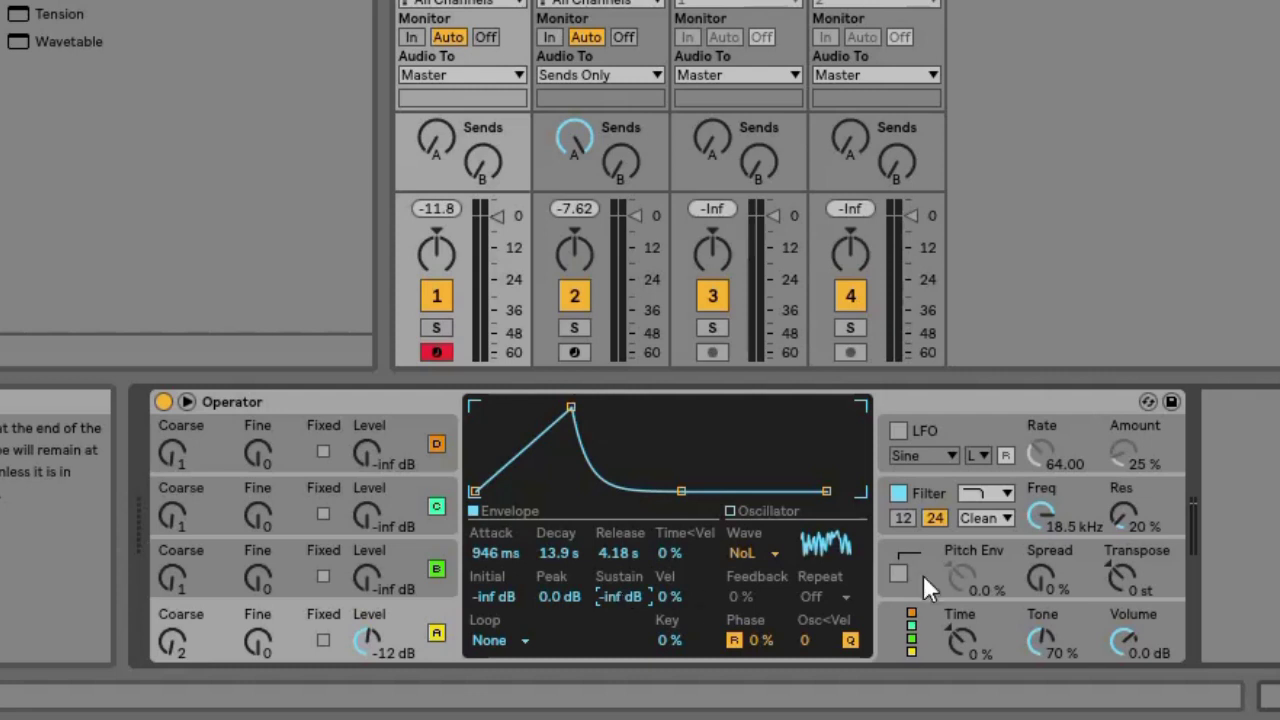
# Step: Configure the filter as a high-pass with frequency 79.0 Hz, resonance 0% and the 12 dB slope
pyautogui.click(1070, 491)
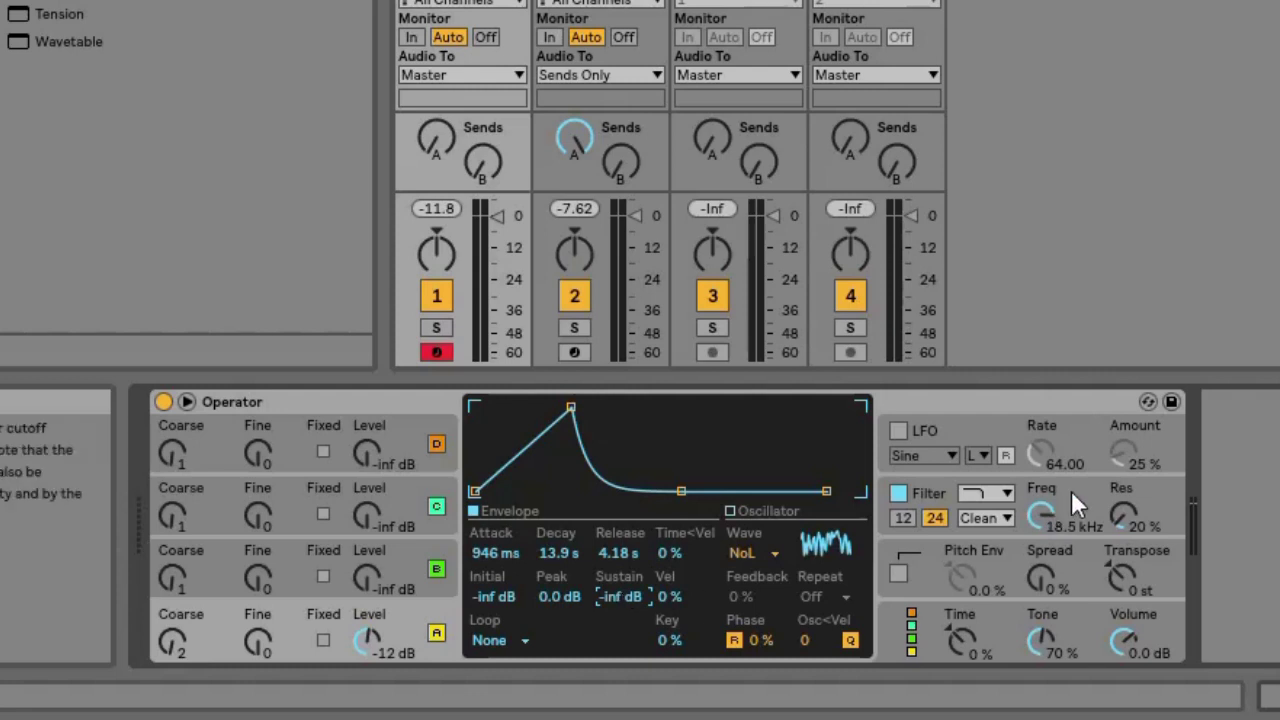
pyautogui.click(994, 493)
pyautogui.click(994, 535)
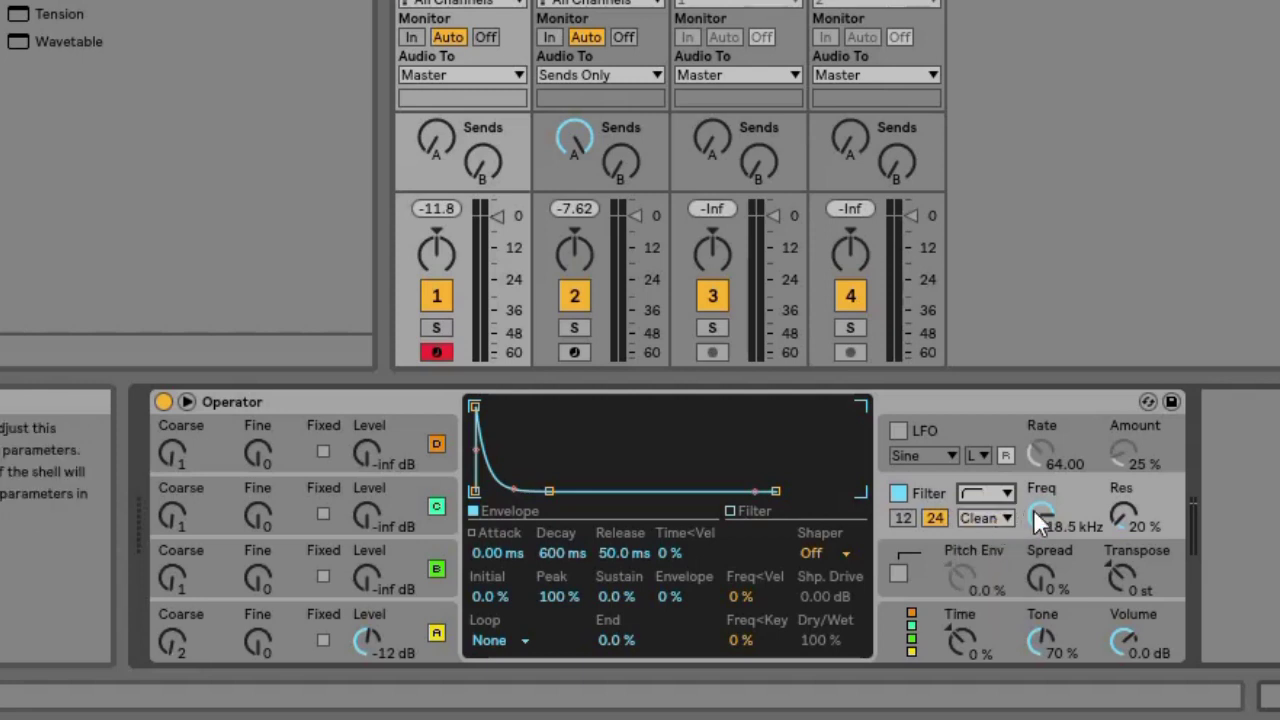
pyautogui.moveTo(1043, 509); pyautogui.dragTo(1043, 509)
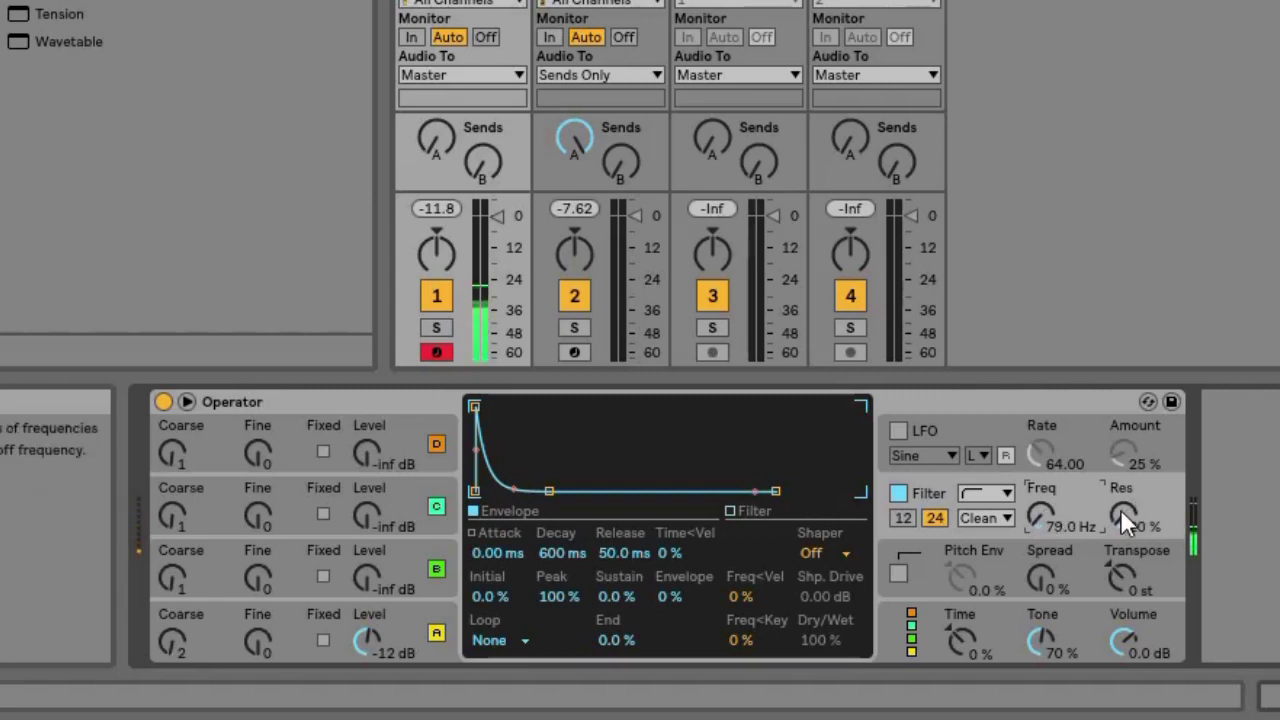
pyautogui.click(898, 519)
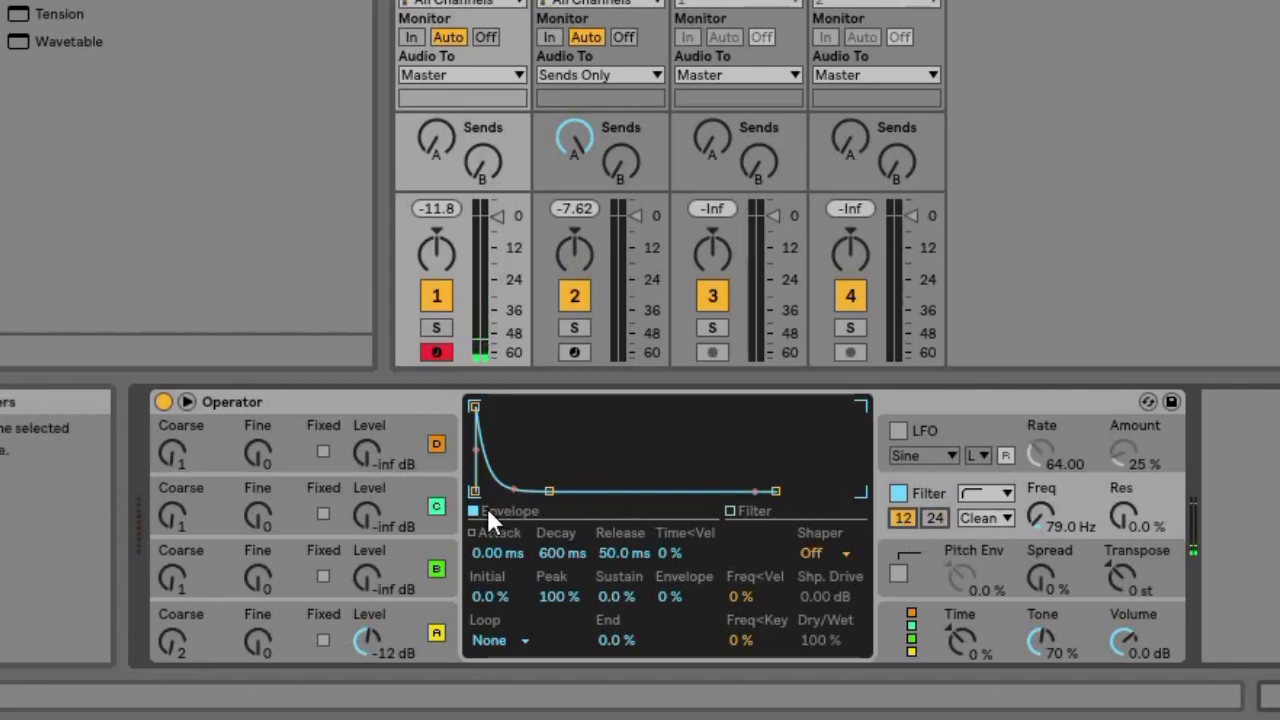
# Step: Set the filter envelope's amount to 100%, attack to 4.99 ms, decay to 1.06 s and release to 4.55 s
pyautogui.moveTo(679, 591)
pyautogui.mouseDown()
pyautogui.moveTo(673, 579)
pyautogui.moveTo(675, 590)
pyautogui.mouseUp()
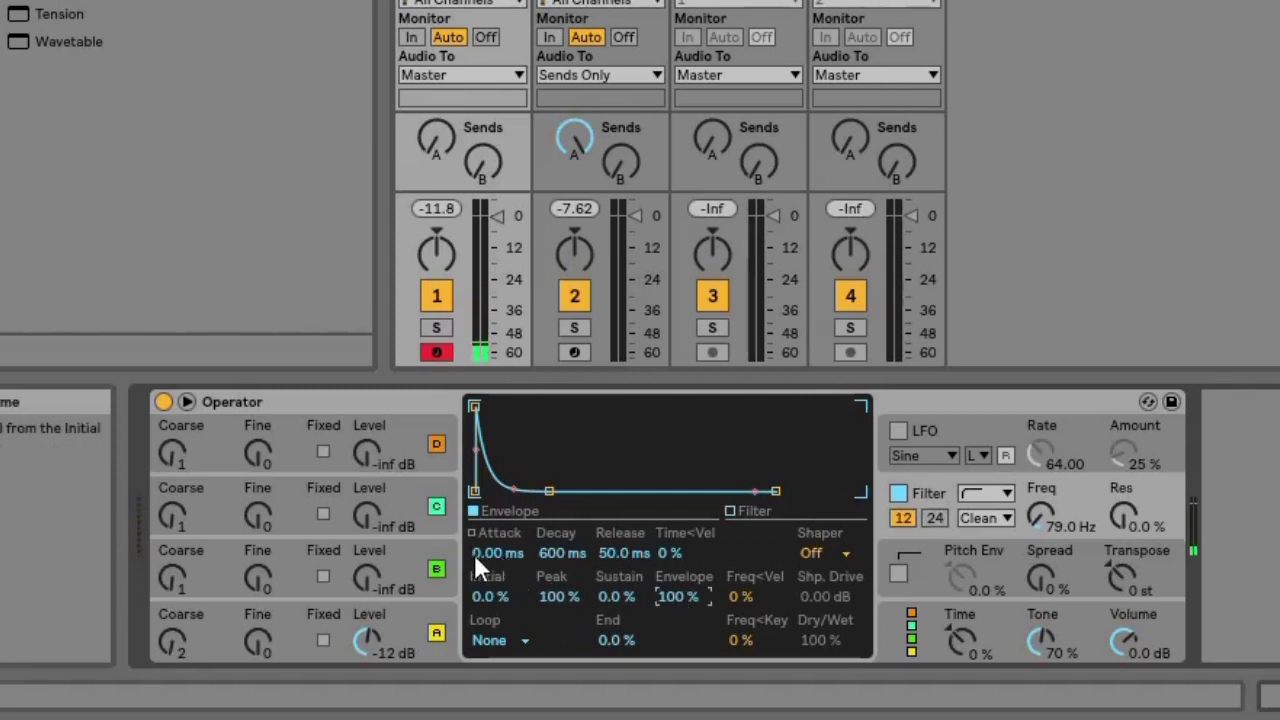
pyautogui.moveTo(474, 554); pyautogui.dragTo(474, 553)
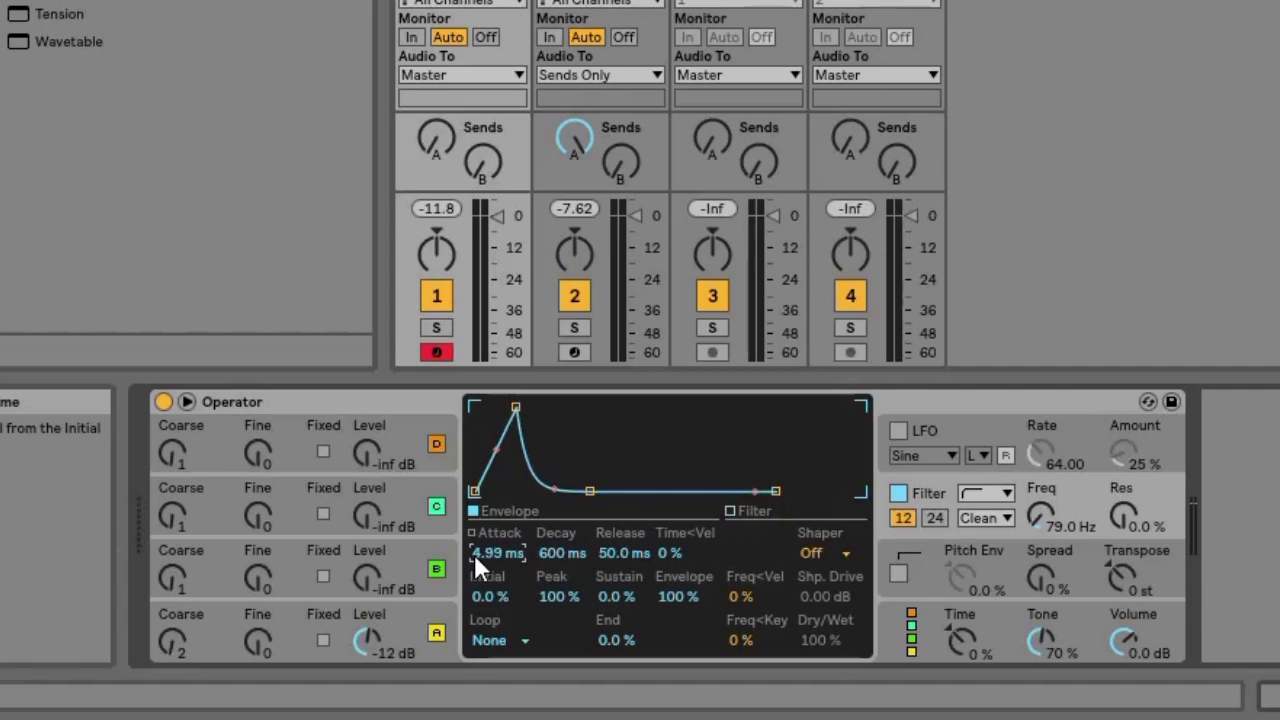
pyautogui.moveTo(552, 556); pyautogui.dragTo(551, 554)
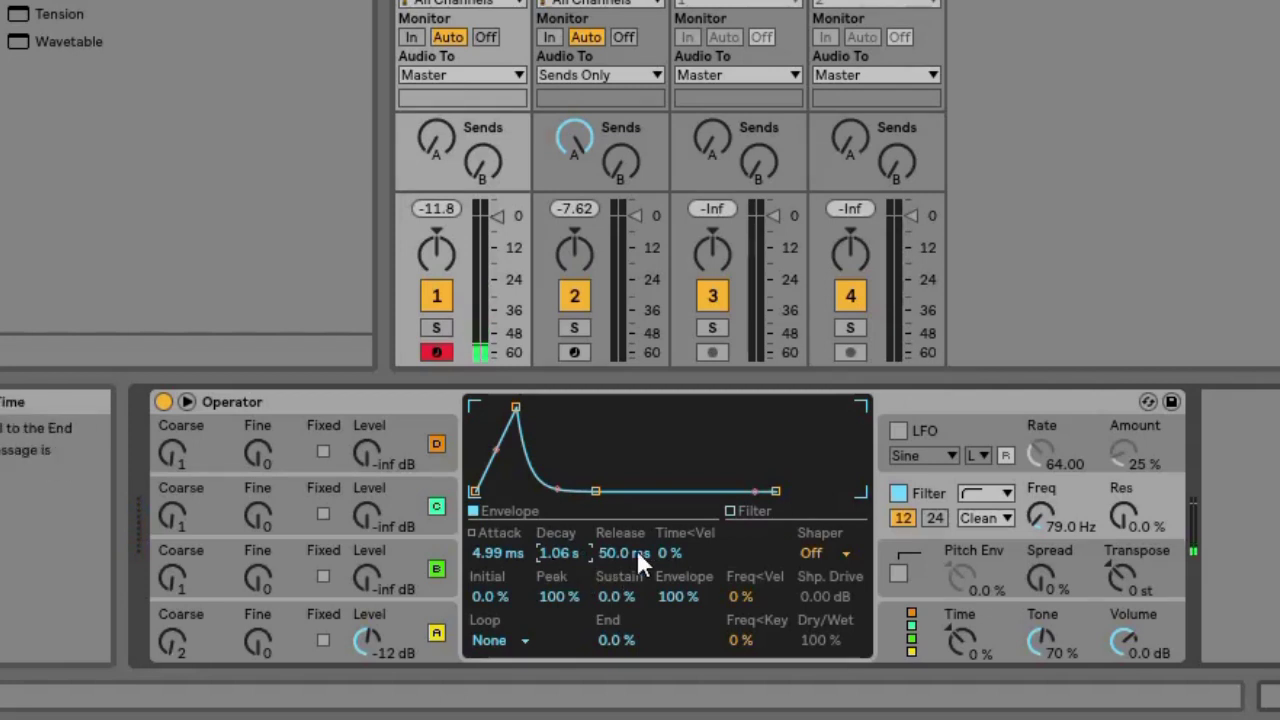
pyautogui.moveTo(612, 553); pyautogui.dragTo(612, 551)
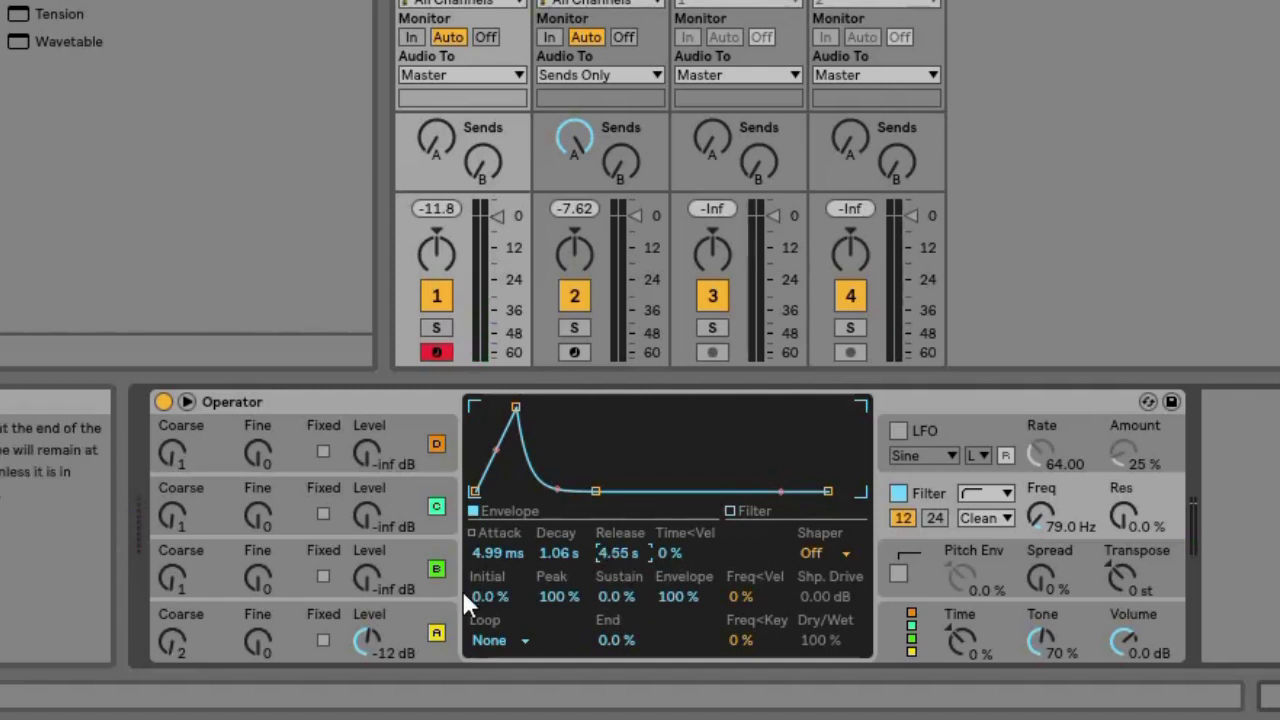
# Step: Set the filter envelope's initial level to 17%, sustain to 97% and end level to 98%
pyautogui.moveTo(483, 599); pyautogui.dragTo(483, 599)
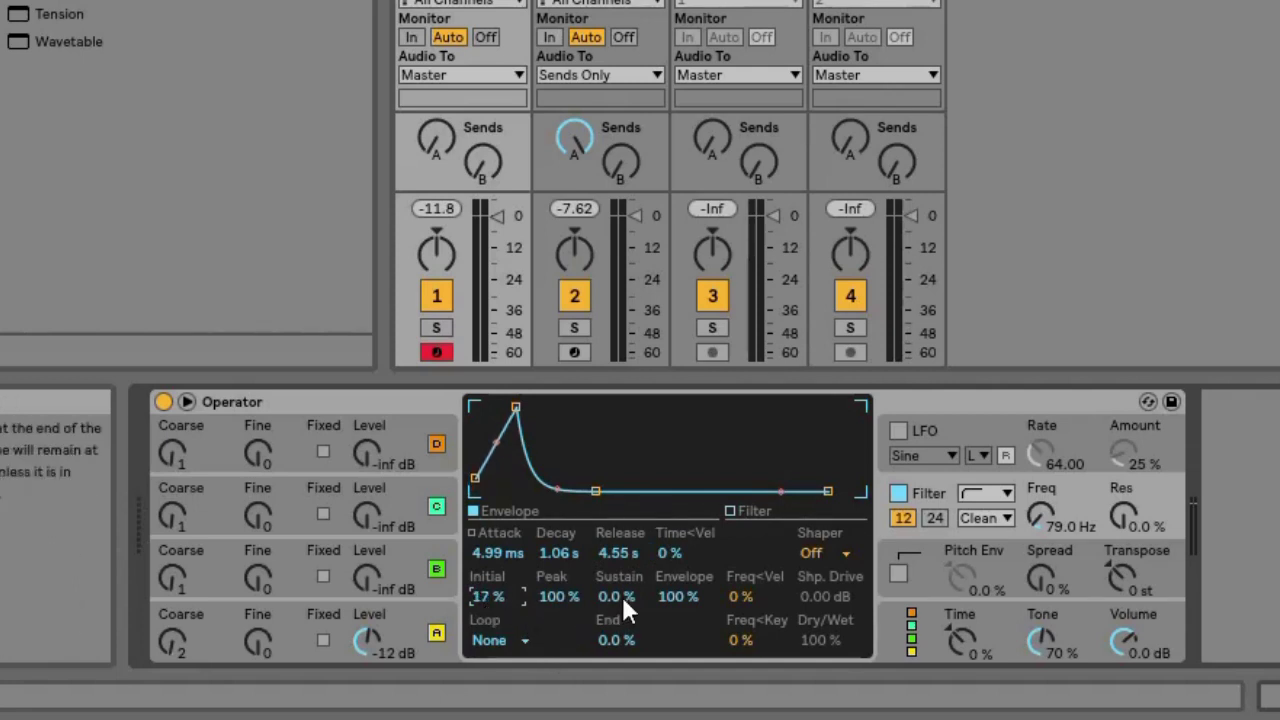
pyautogui.moveTo(621, 594); pyautogui.dragTo(621, 594)
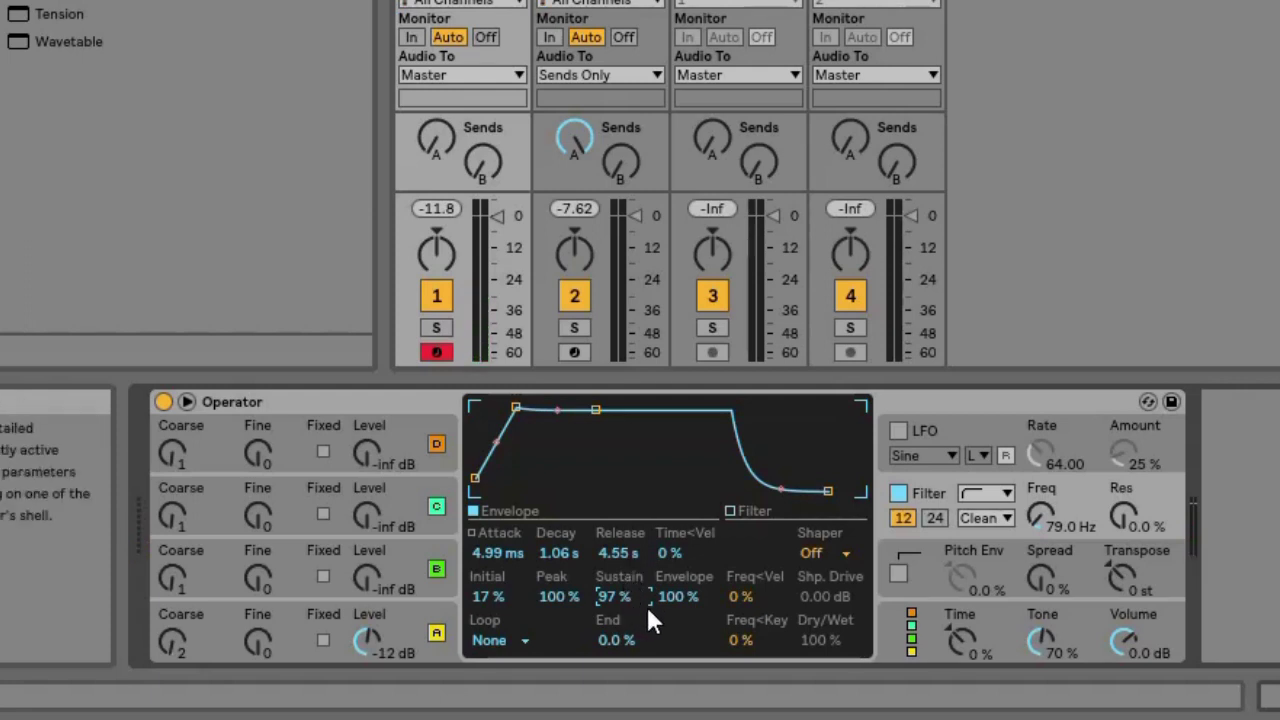
pyautogui.moveTo(622, 643); pyautogui.dragTo(622, 643)
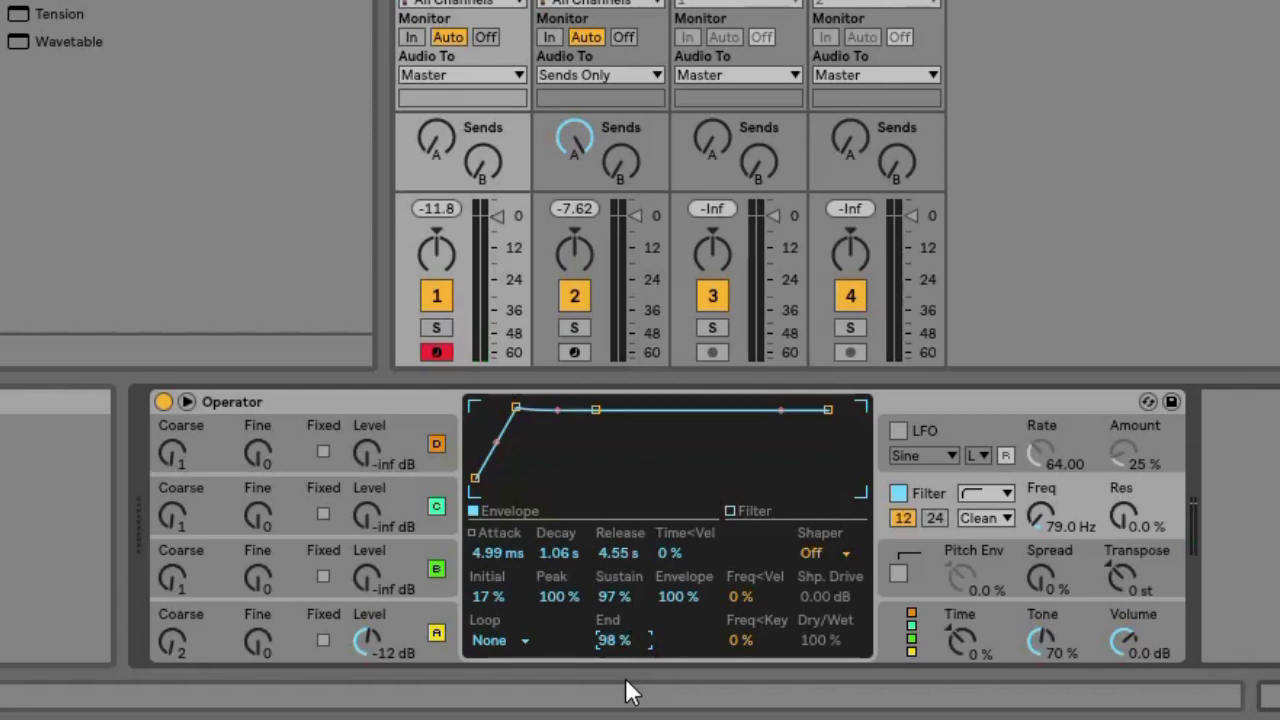
# Step: Set oscillator A's level to -6.0 dB
pyautogui.doubleClick(374, 638)
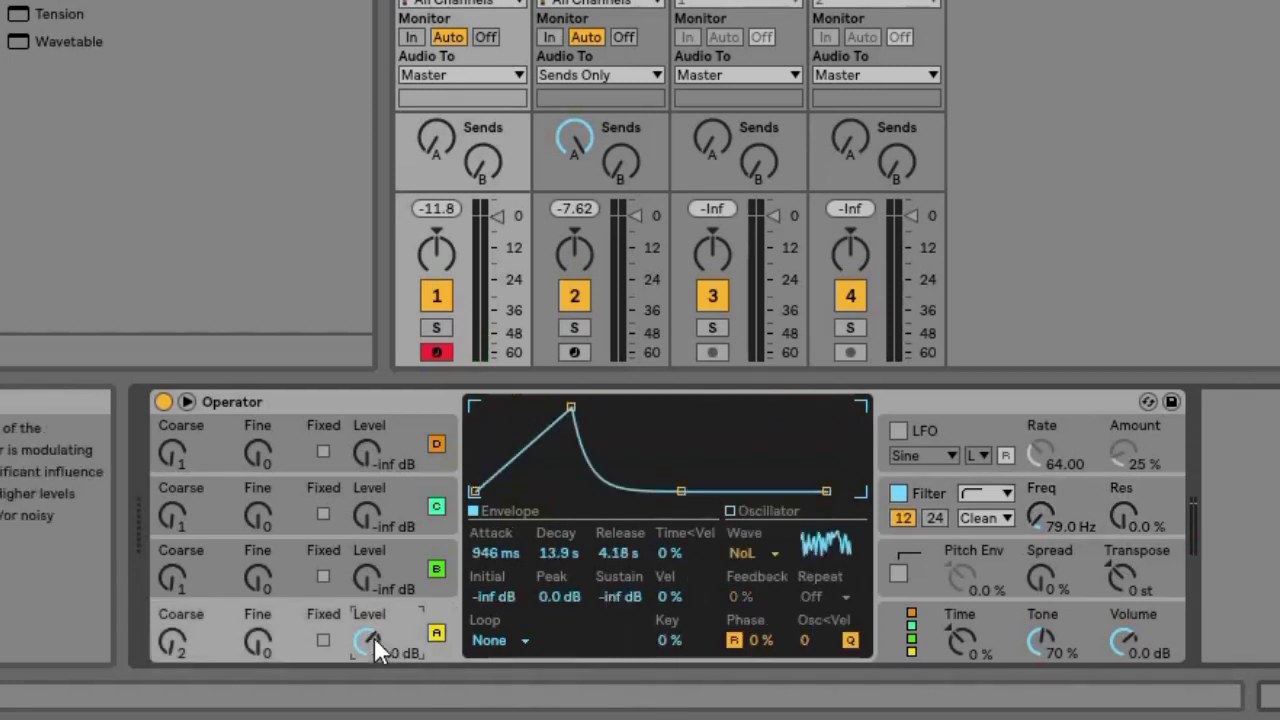
pyautogui.moveTo(374, 637); pyautogui.dragTo(374, 646)
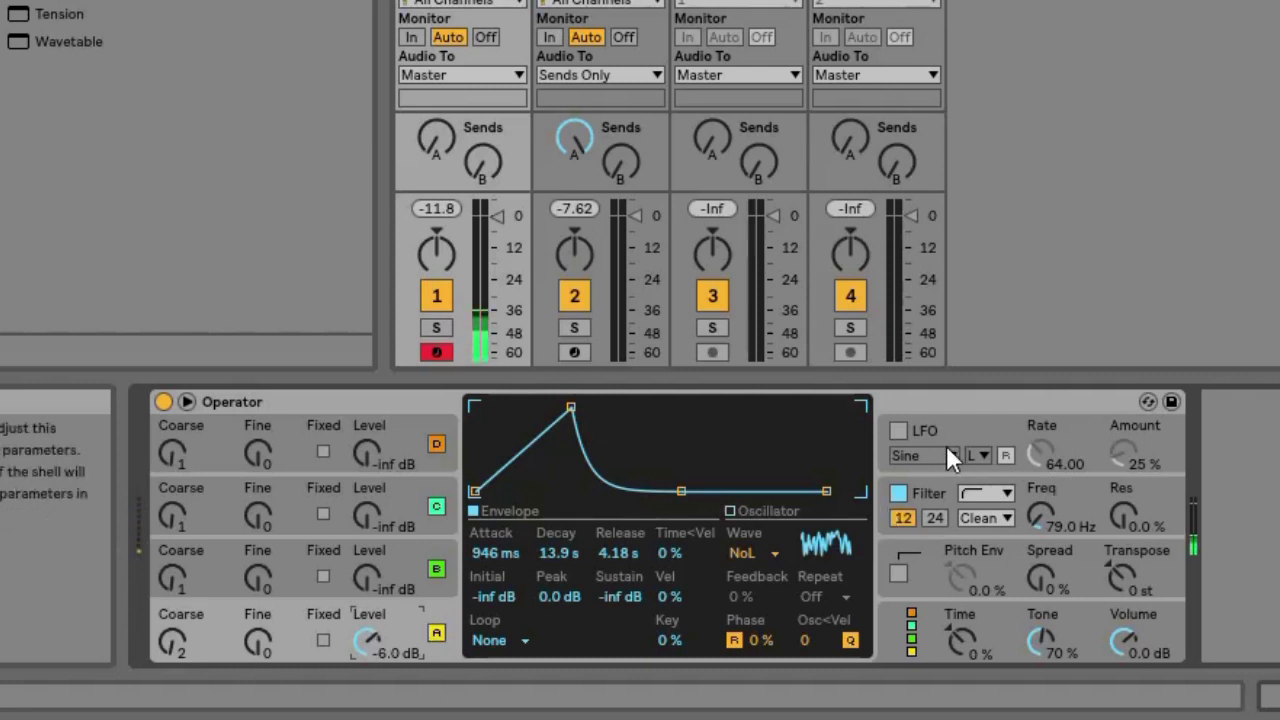
# Step: Enable the LFO with only the filter cutoff as destination A and set its amount to 98%
pyautogui.click(1103, 442)
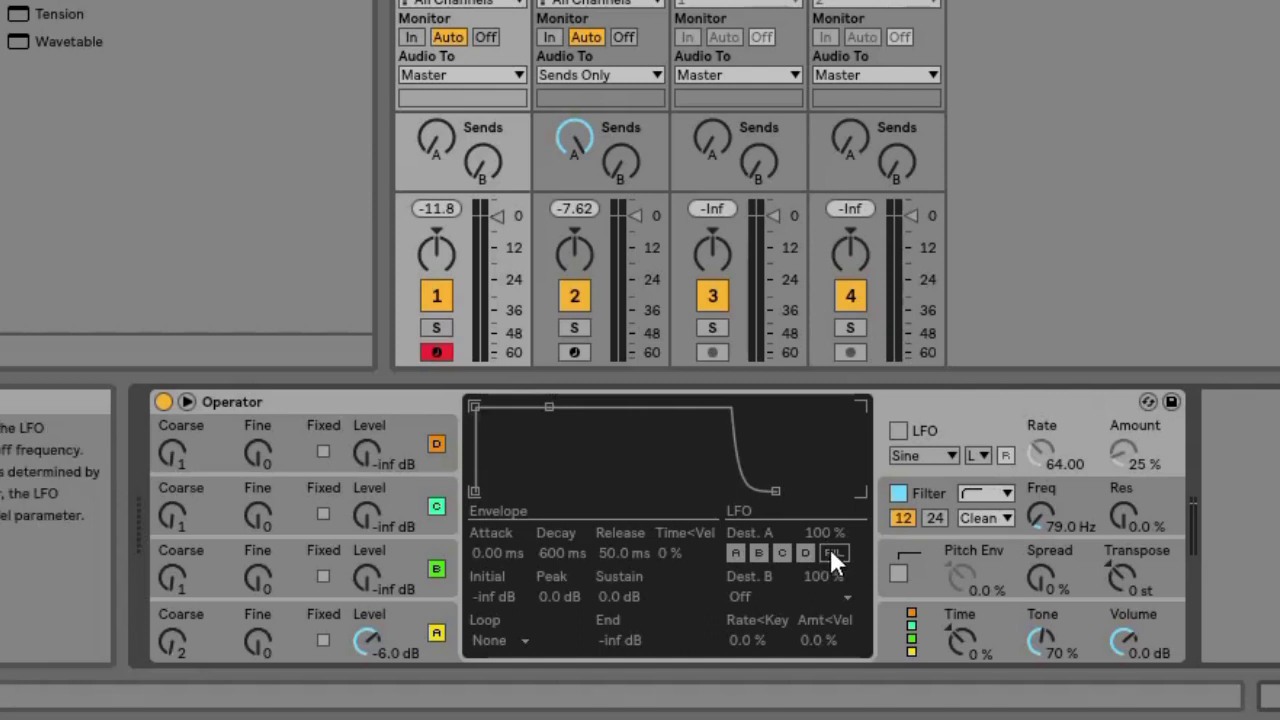
pyautogui.click(900, 431)
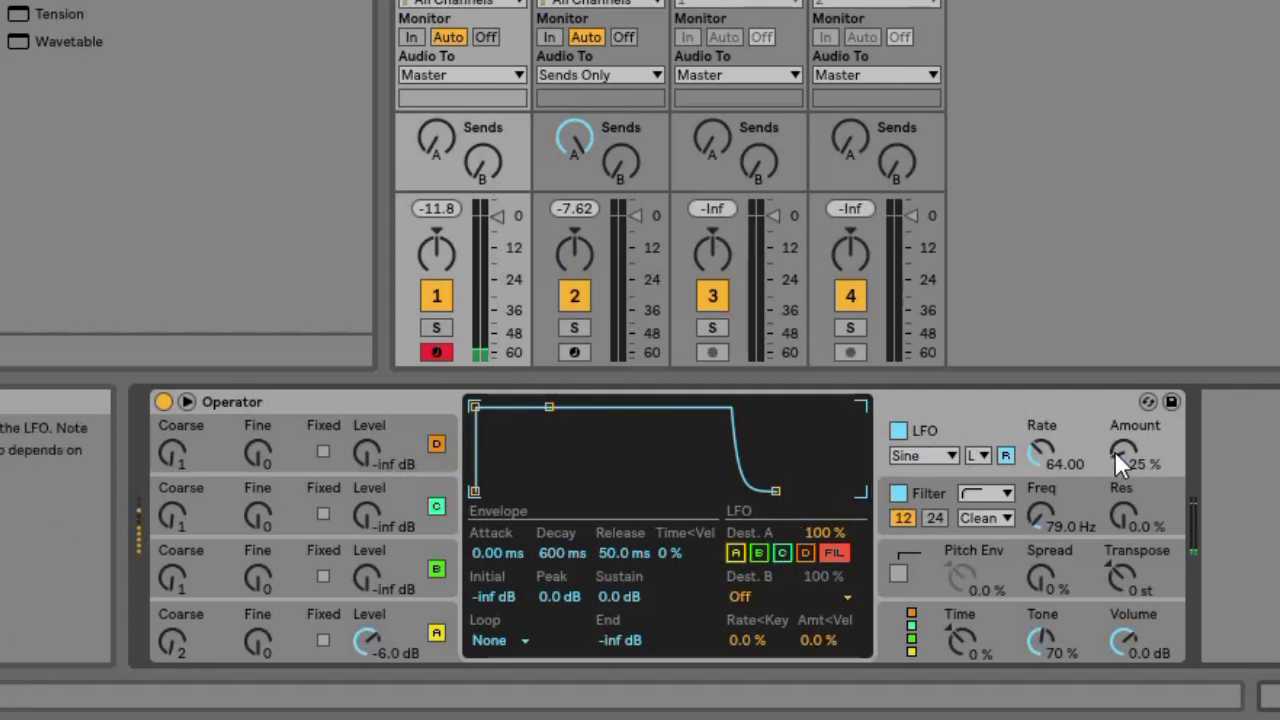
pyautogui.moveTo(1122, 451); pyautogui.dragTo(1122, 451)
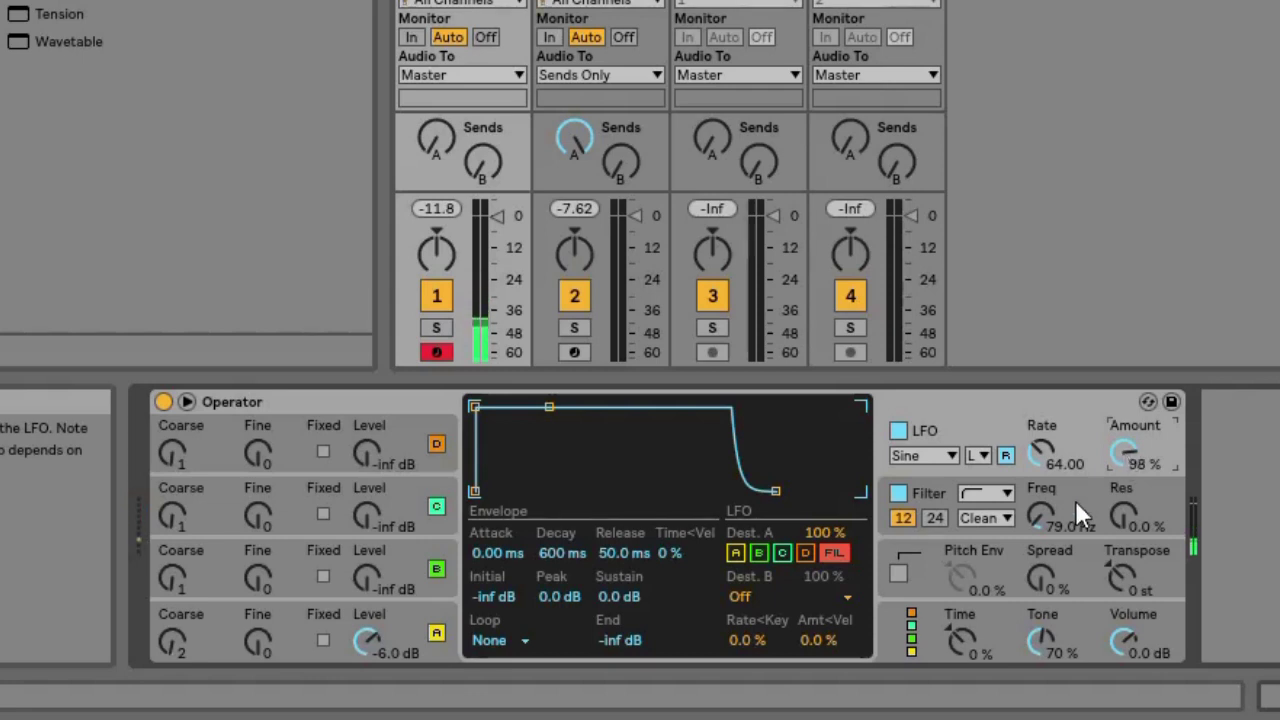
# Step: Set the LFO rate to 115.91 and its waveform to Tri
pyautogui.moveTo(1051, 461); pyautogui.dragTo(1049, 449)
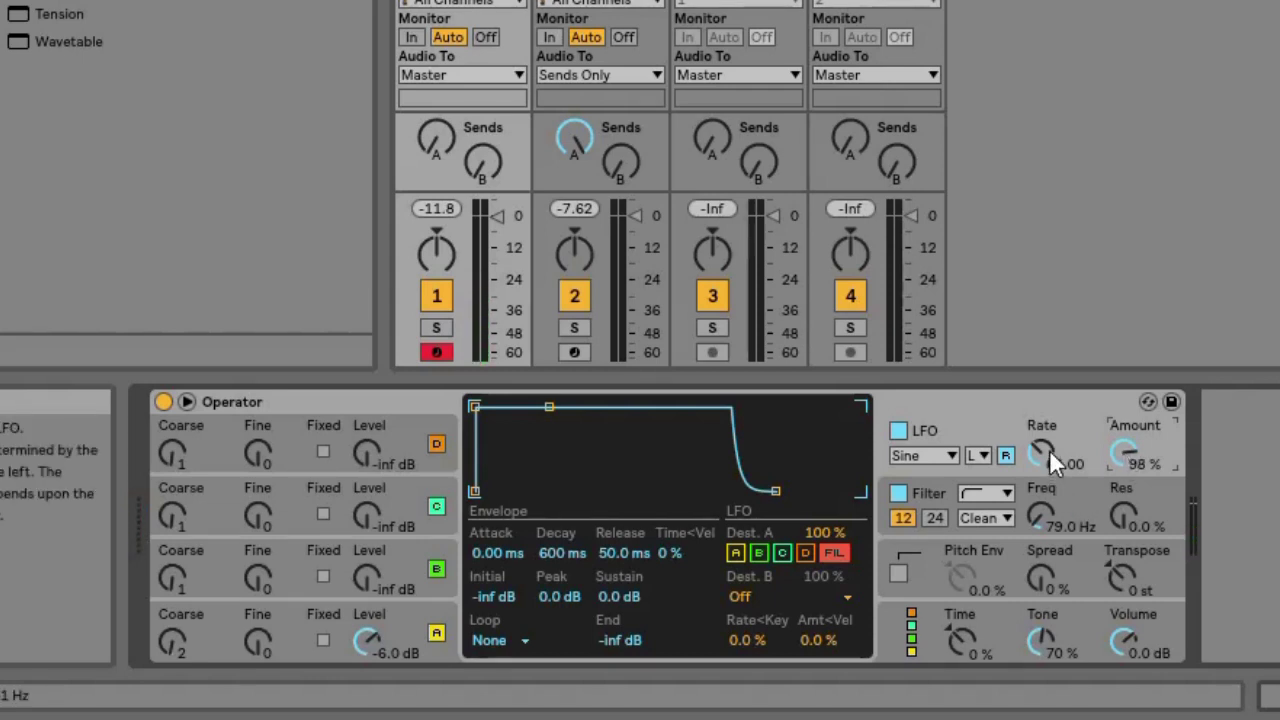
pyautogui.scroll(-10, 1049, 449)
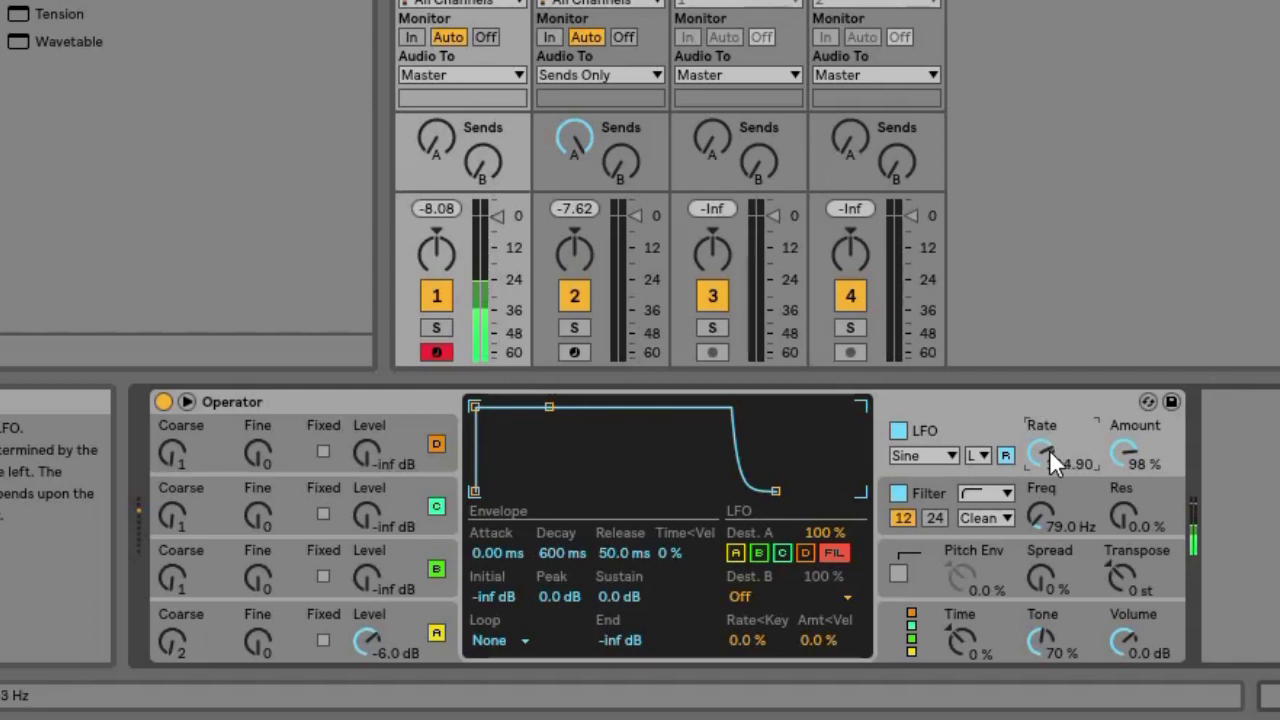
pyautogui.scroll(2, 1049, 449)
pyautogui.moveTo(1049, 449); pyautogui.dragTo(1049, 450)
pyautogui.click(942, 454)
pyautogui.click(927, 520)
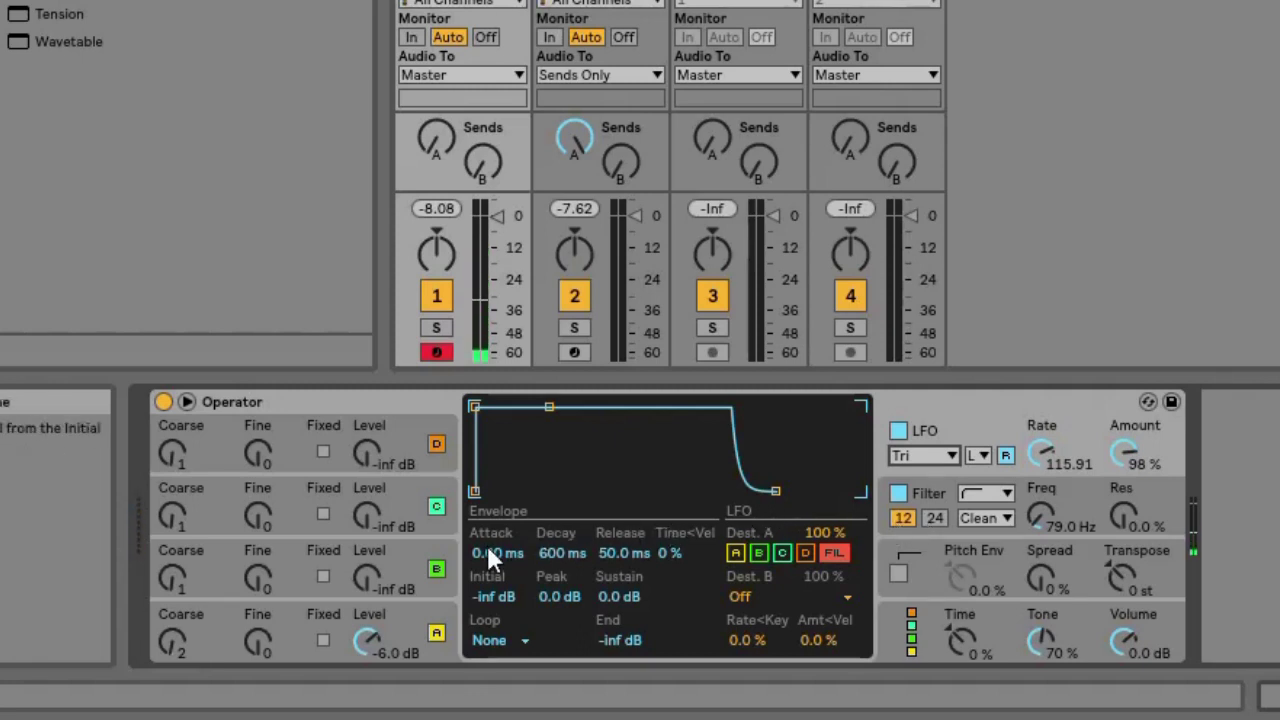
pyautogui.moveTo(487, 553); pyautogui.dragTo(488, 549)
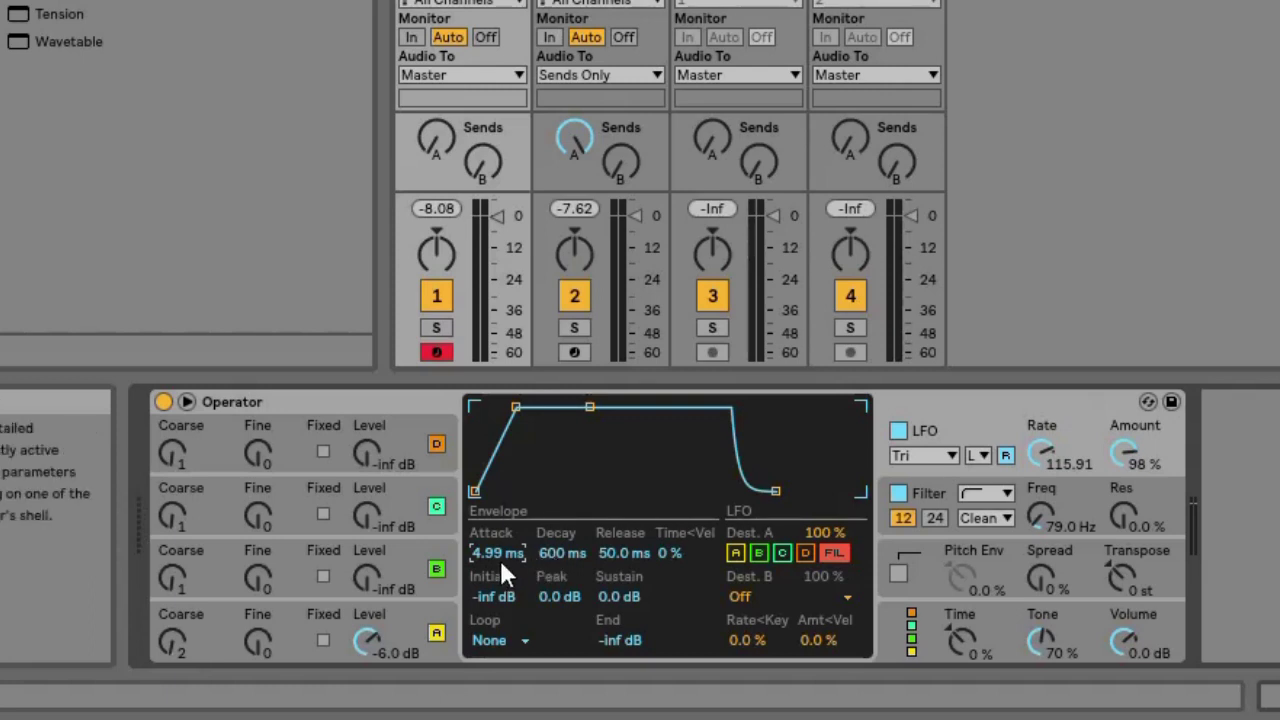
pyautogui.scroll(-6, 493, 553)
pyautogui.scroll(-2, 493, 553)
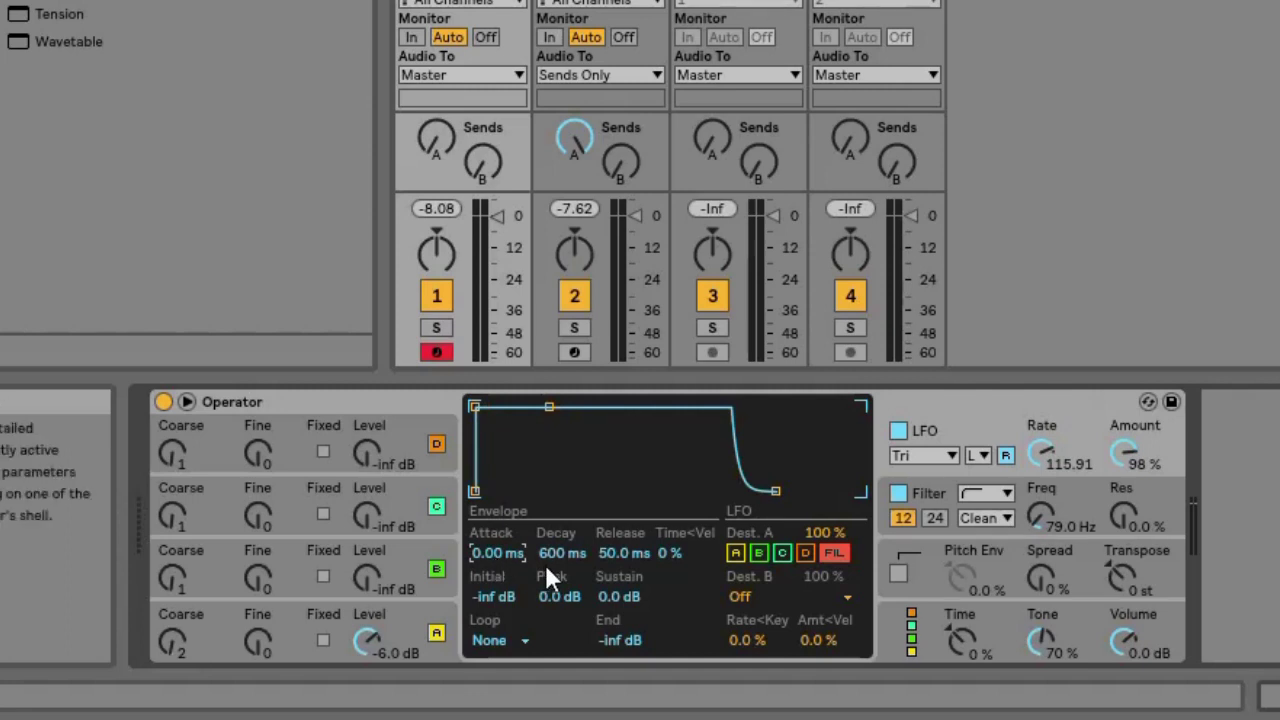
# Step: Set the LFO envelope's release to 6.42 s, peak to -2.2 dB and end level to -15 dB
pyautogui.scroll(8, 607, 553)
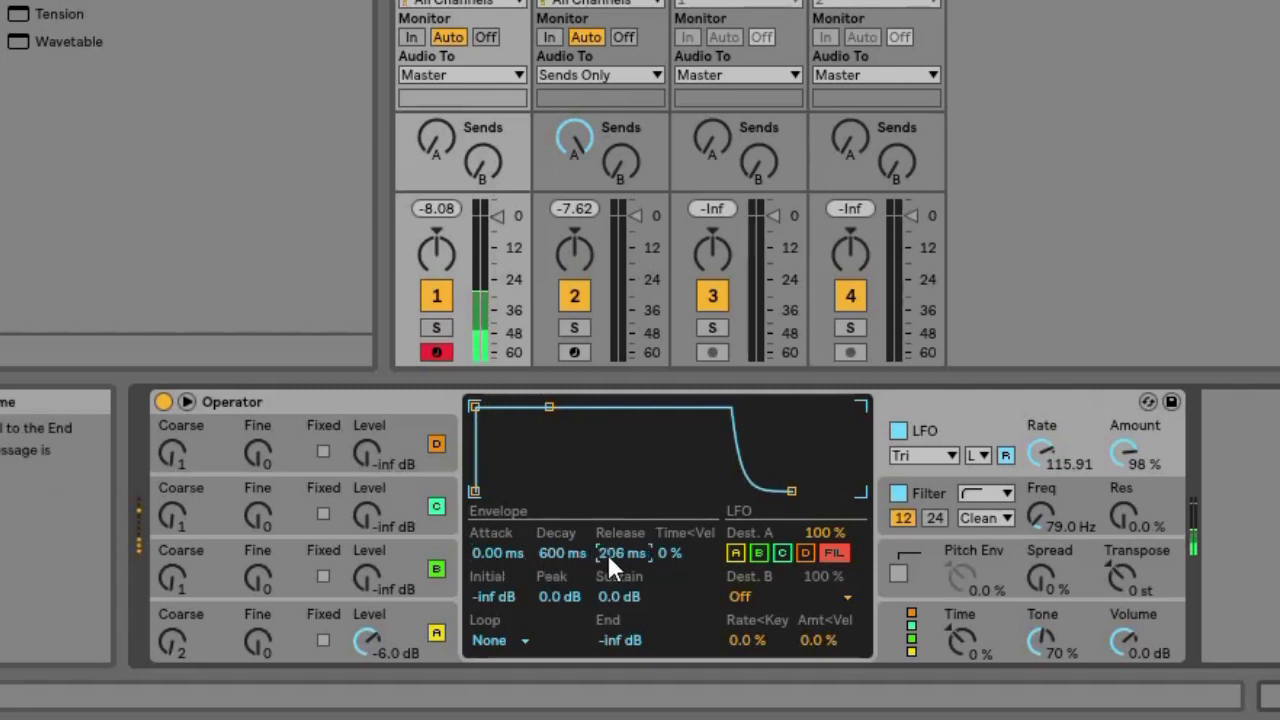
pyautogui.scroll(15, 606, 551)
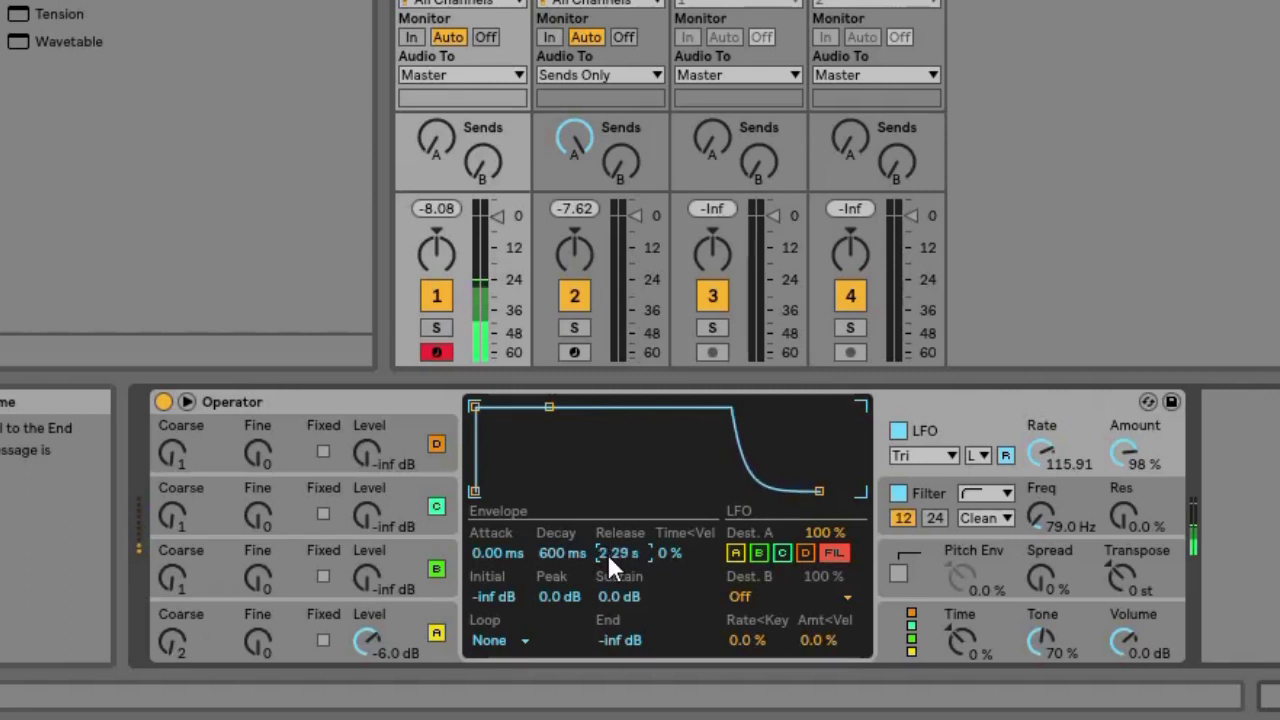
pyautogui.scroll(8, 606, 551)
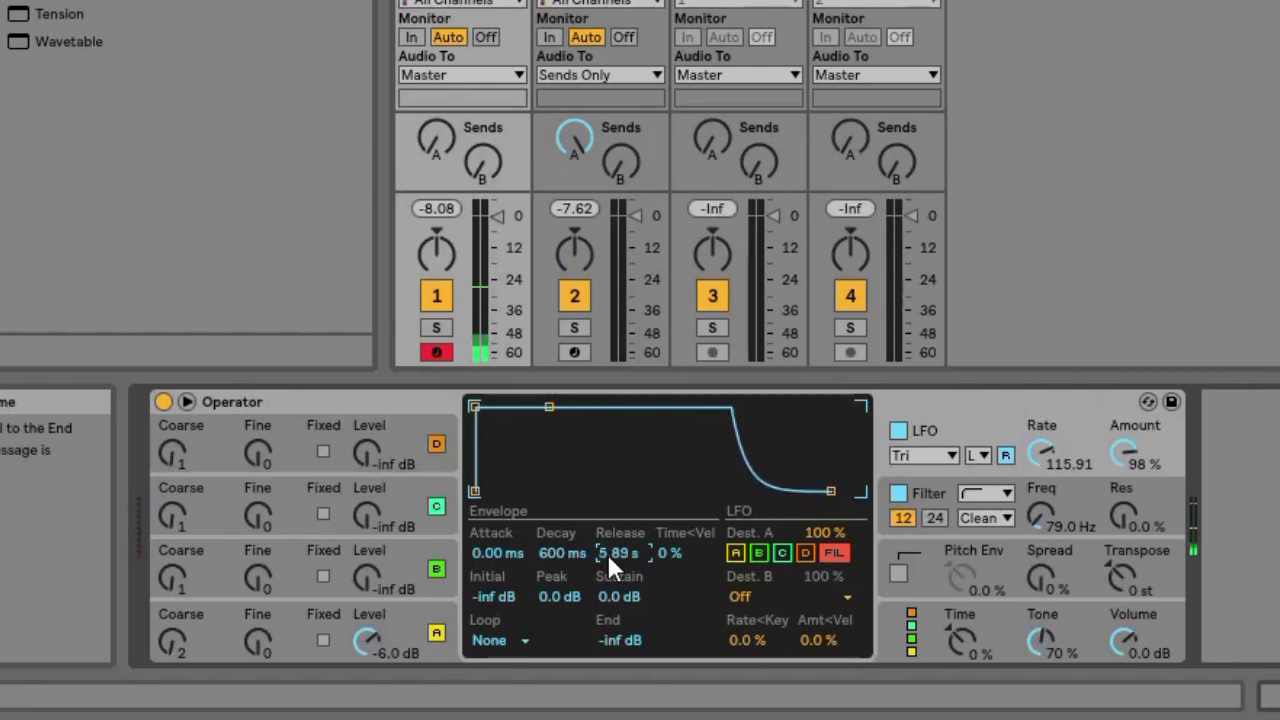
pyautogui.scroll(2, 606, 551)
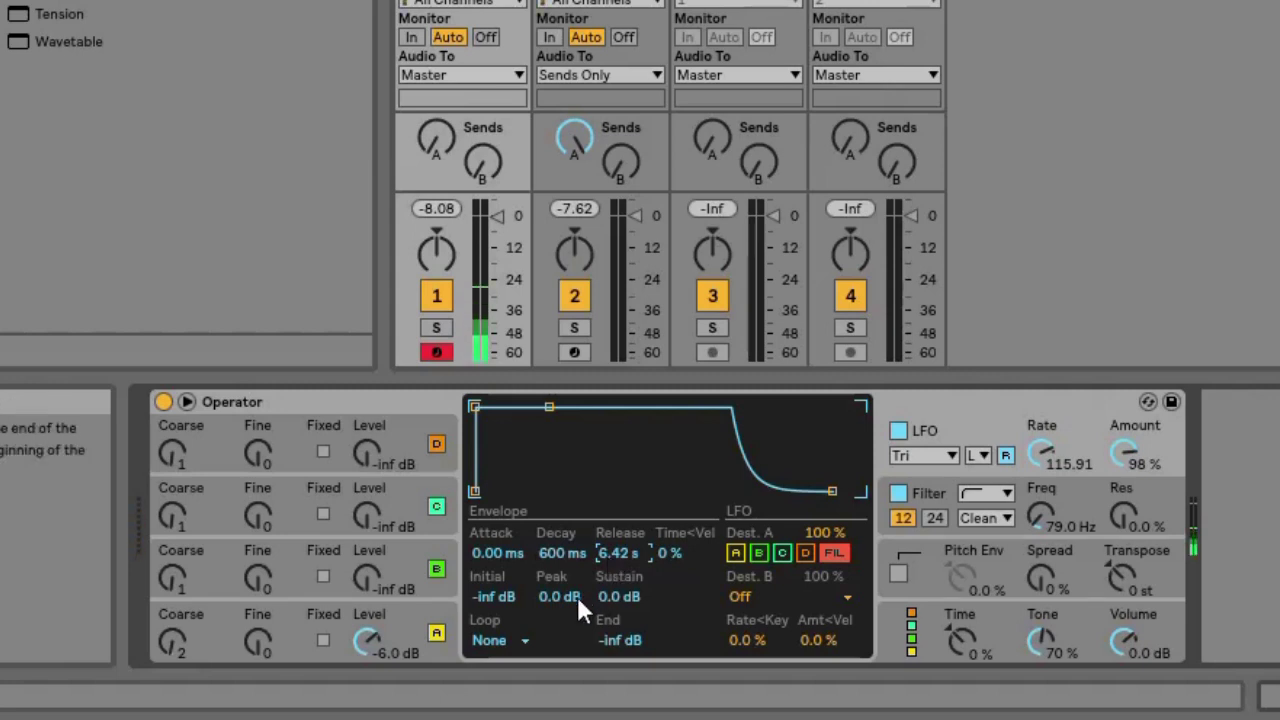
pyautogui.scroll(-1, 561, 600)
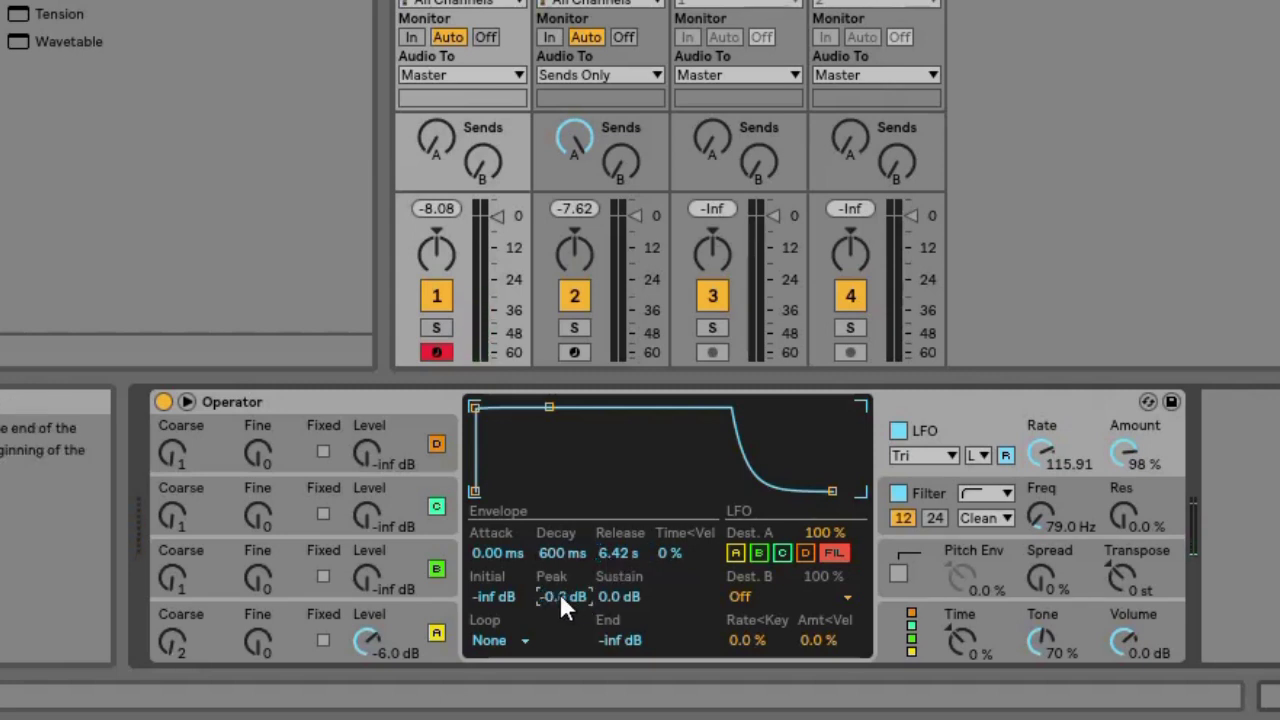
pyautogui.scroll(-4, 561, 600)
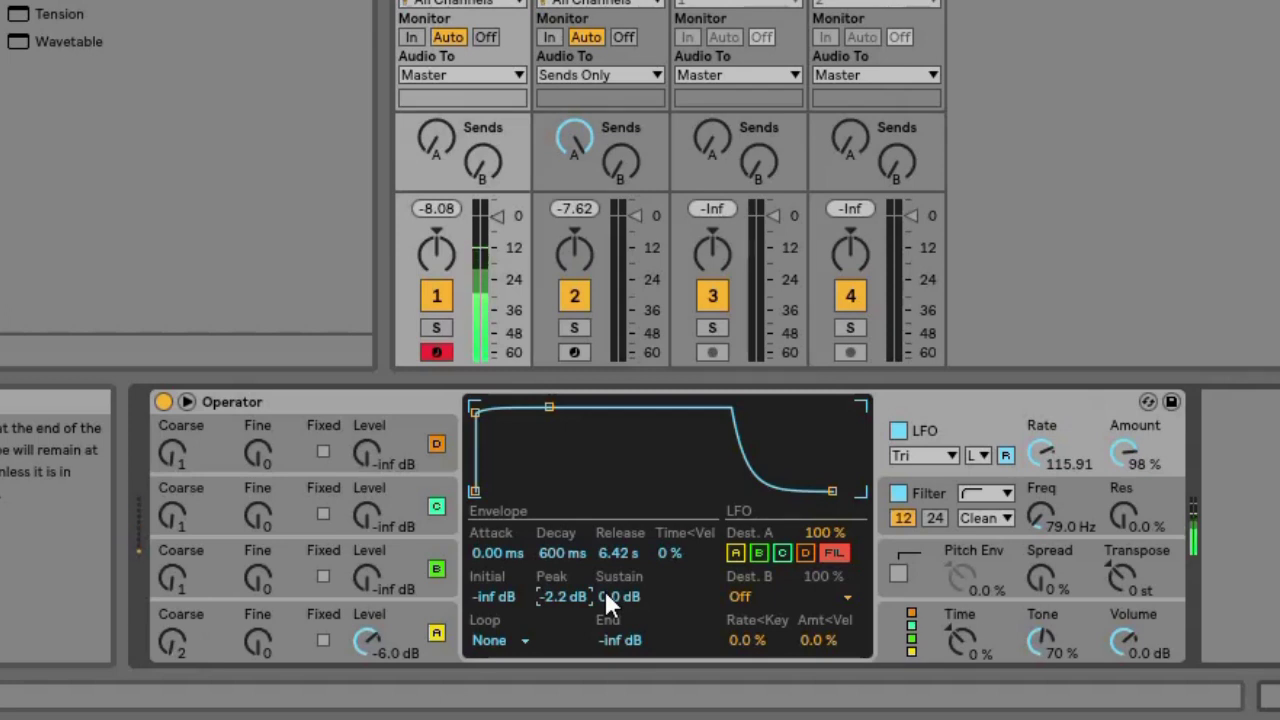
pyautogui.moveTo(627, 640); pyautogui.dragTo(626, 639)
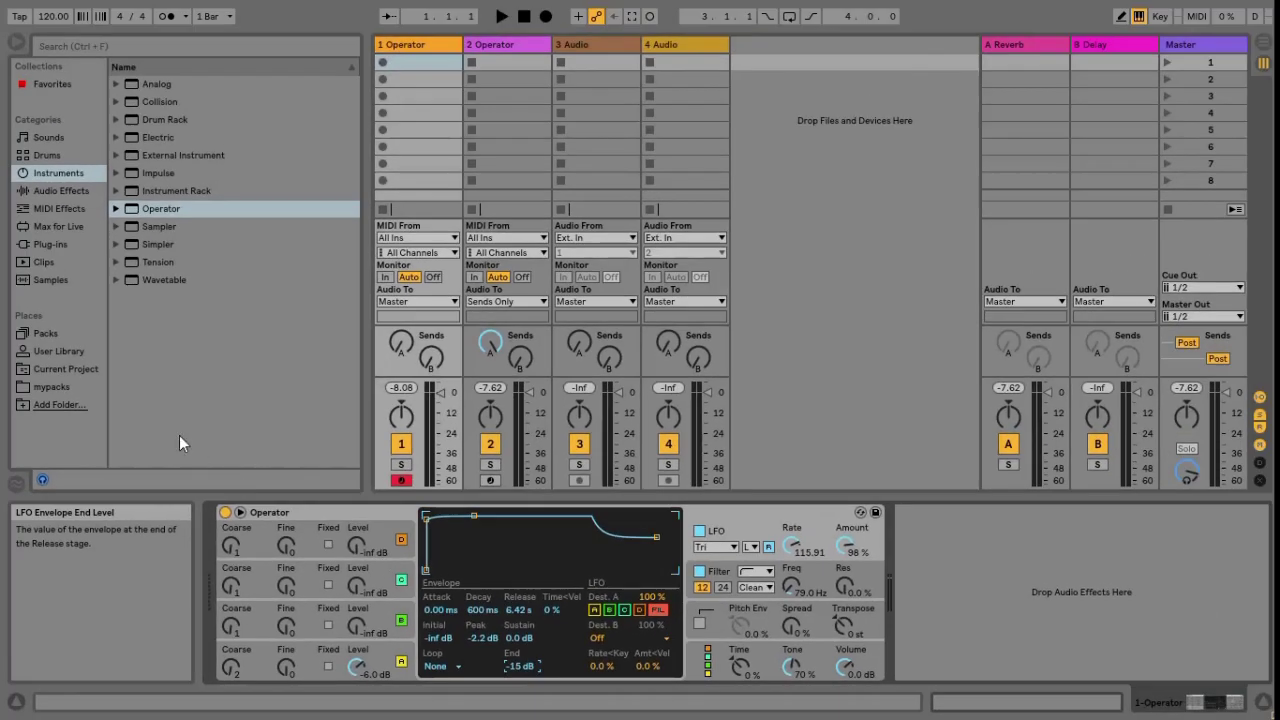
# Step: Add the Echo preset Ping Pong Wide from Clean Delay after Operator and set its stereo width to 0%
pyautogui.click(63, 190)
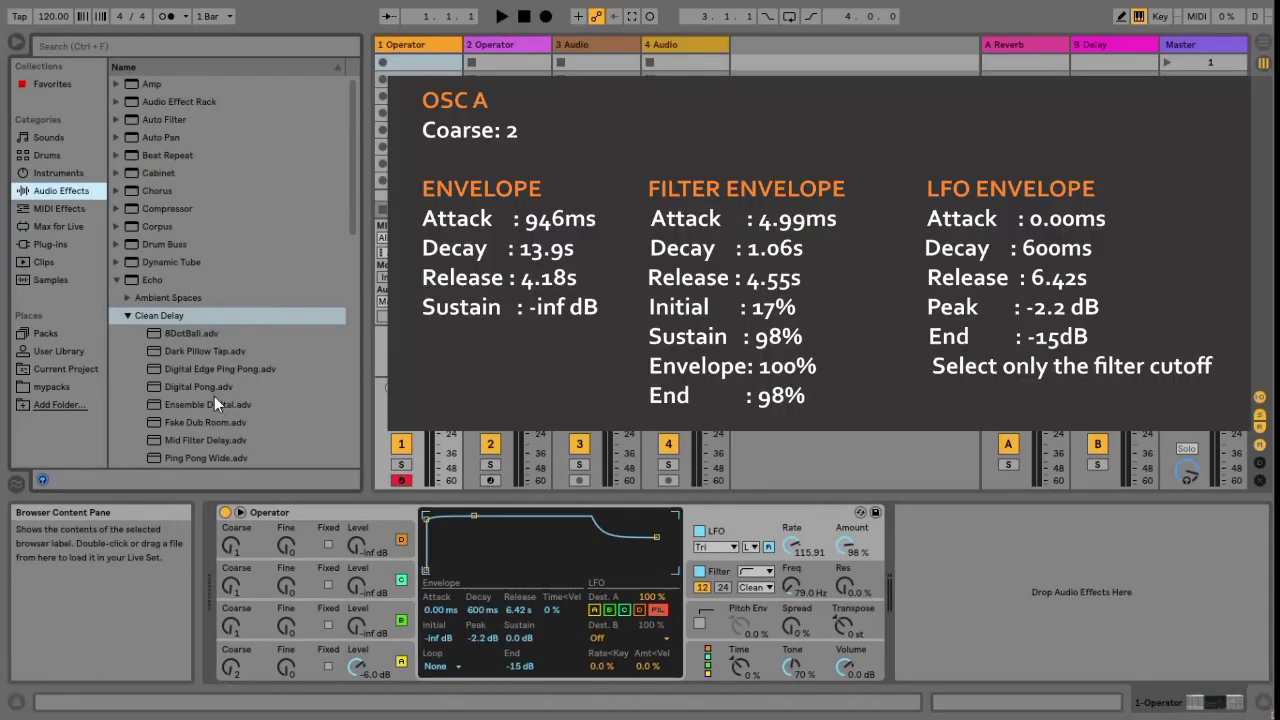
pyautogui.scroll(-1, 226, 425)
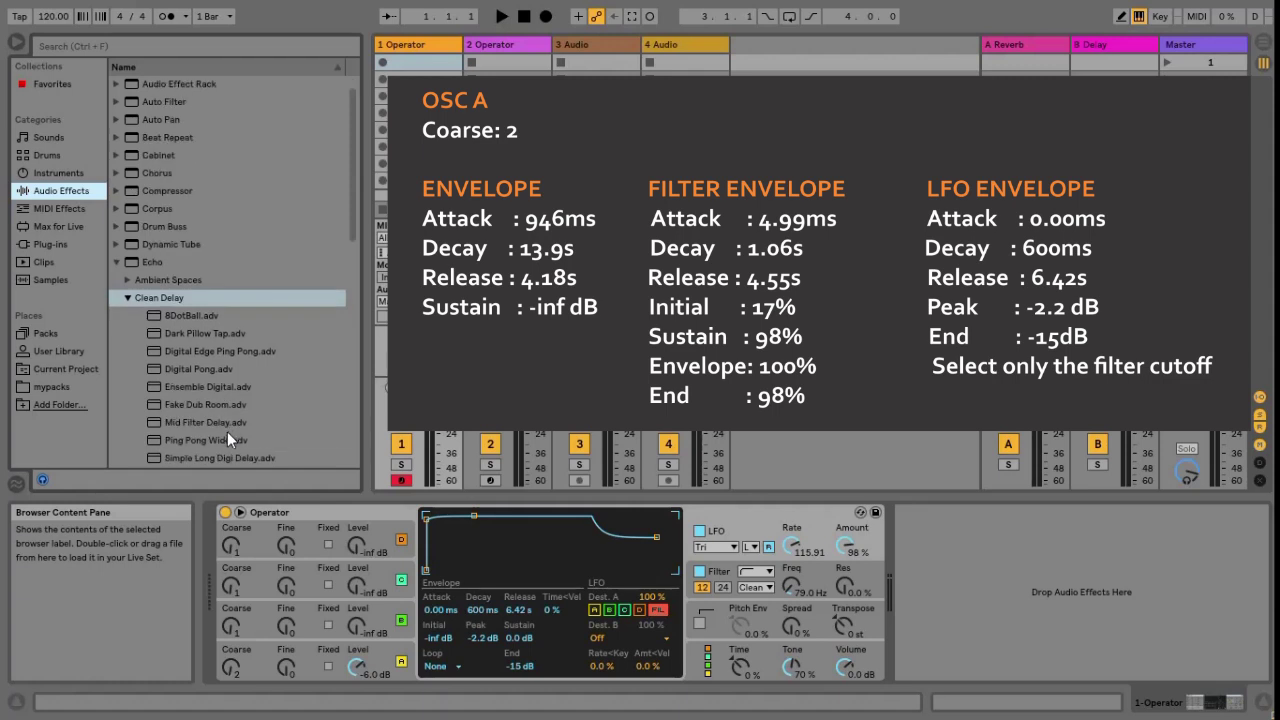
pyautogui.click(228, 440)
pyautogui.moveTo(330, 441); pyautogui.dragTo(985, 560)
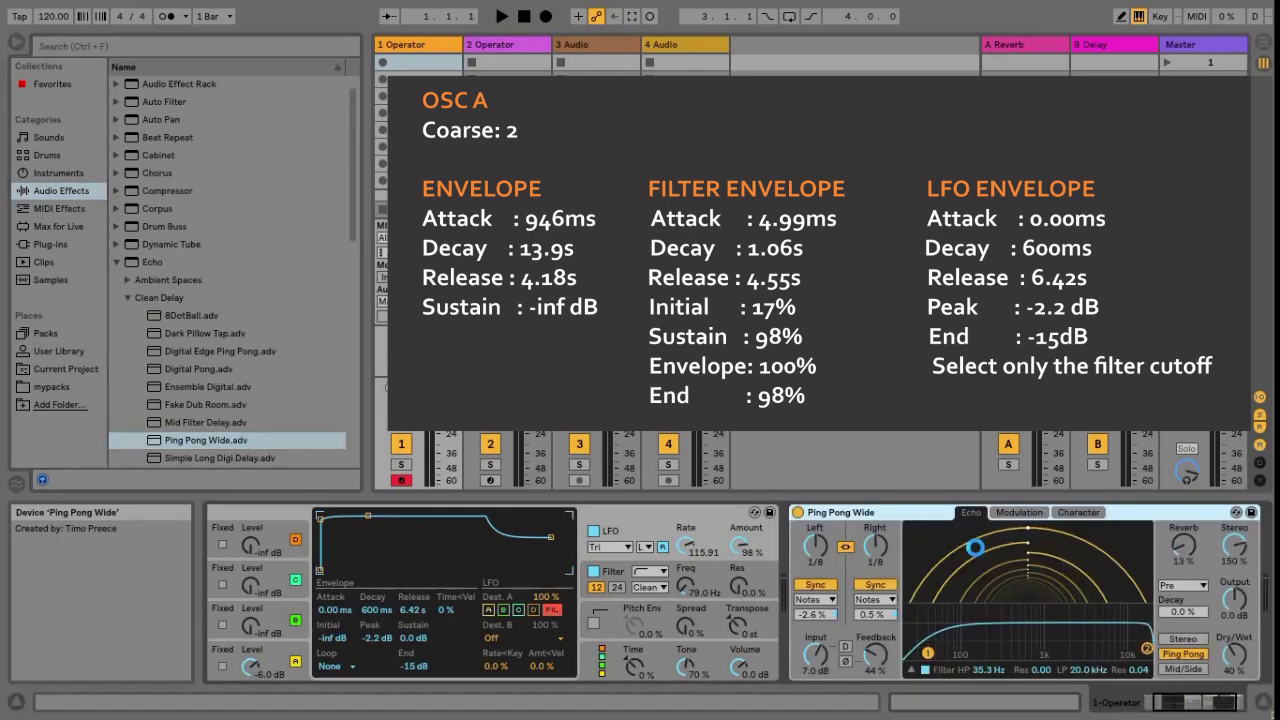
pyautogui.moveTo(1237, 562); pyautogui.dragTo(1237, 600)
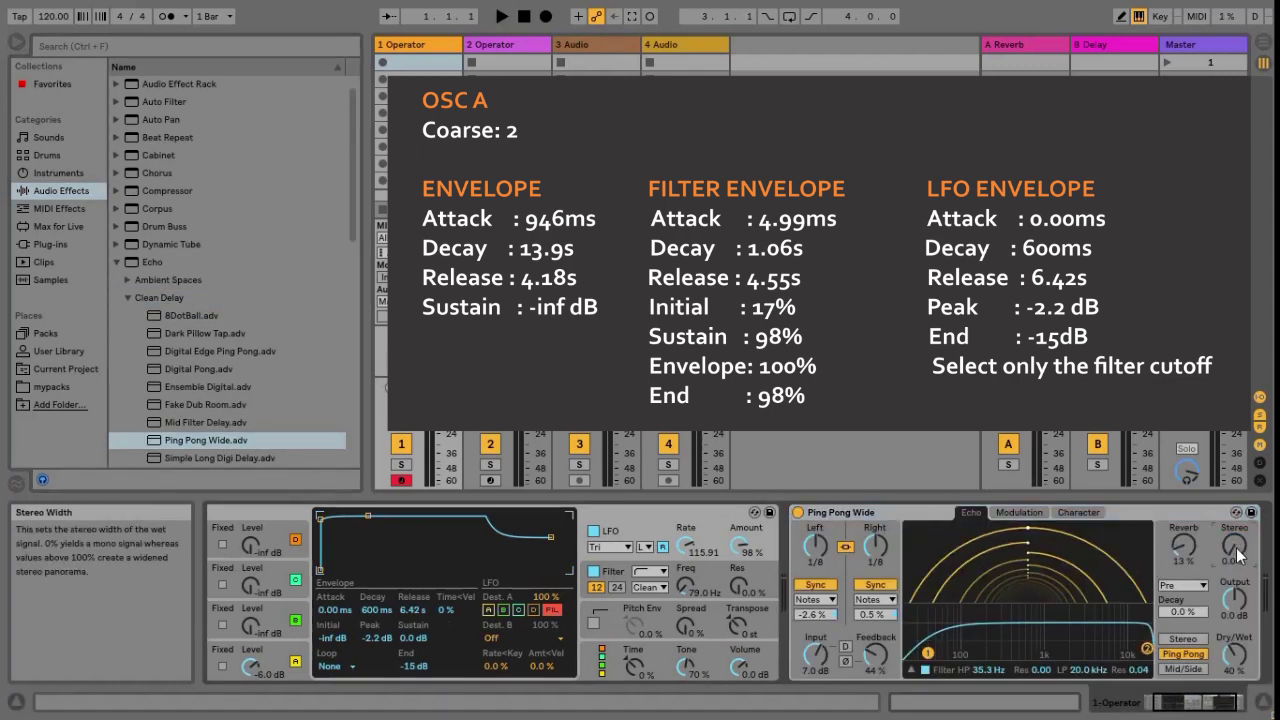